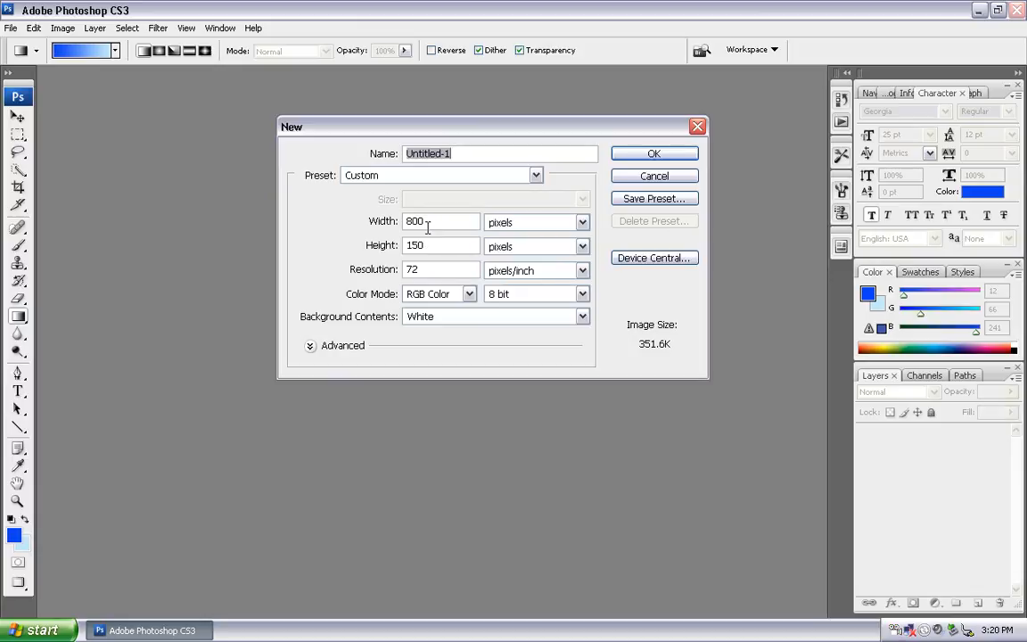
Create a new document 900 pixels wide and 200 pixels high
click(379, 221)
text(900)
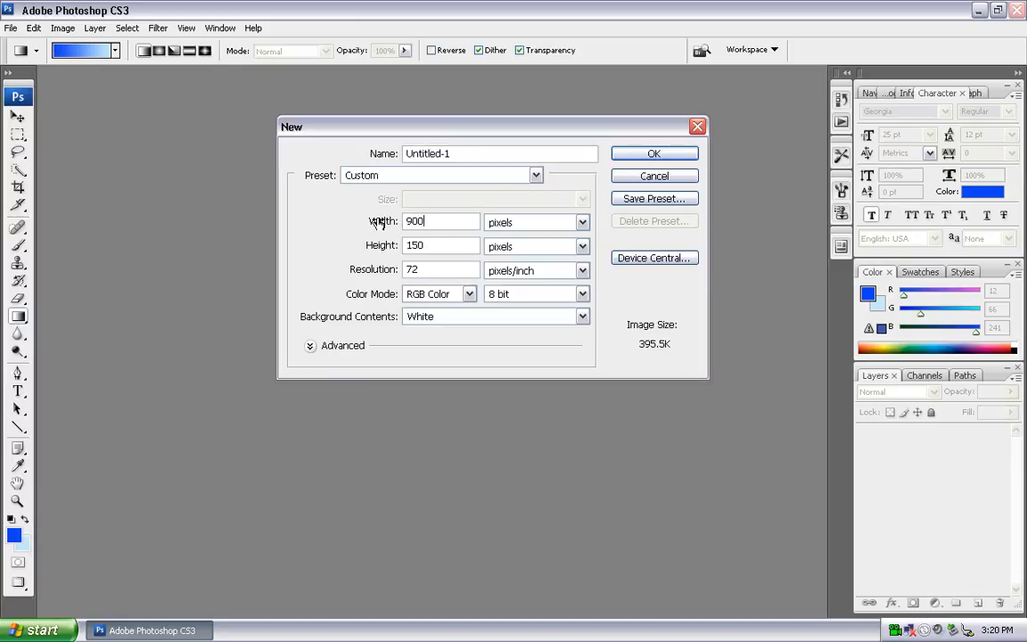
key(Tab)
key(Tab)
text(200)
click(678, 155)
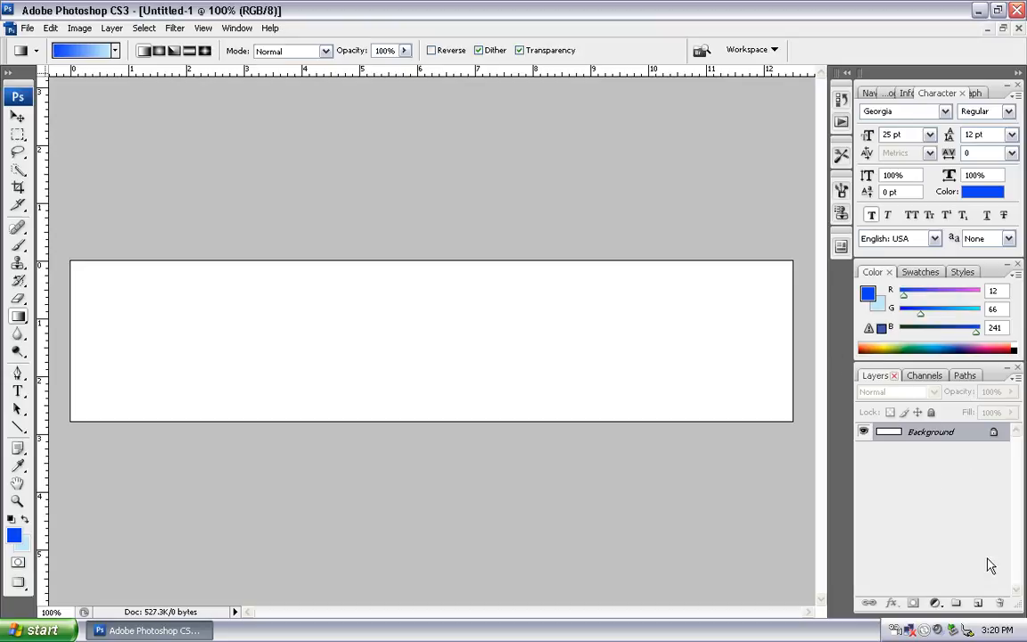
Add a new layer and select the whole canvas with the Rectangular Marquee tool
click(979, 605)
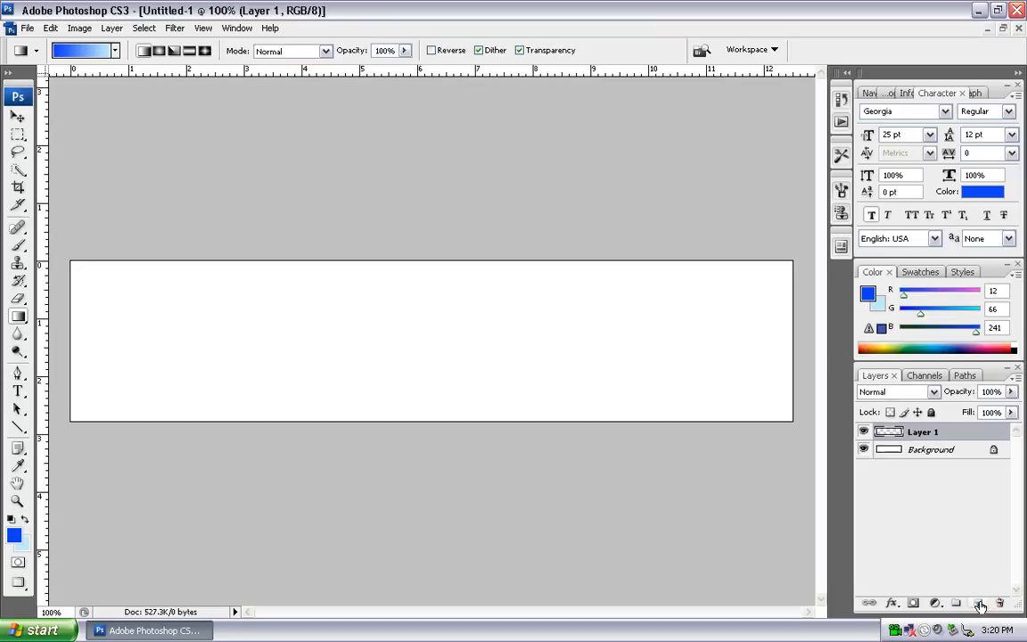
click(18, 134)
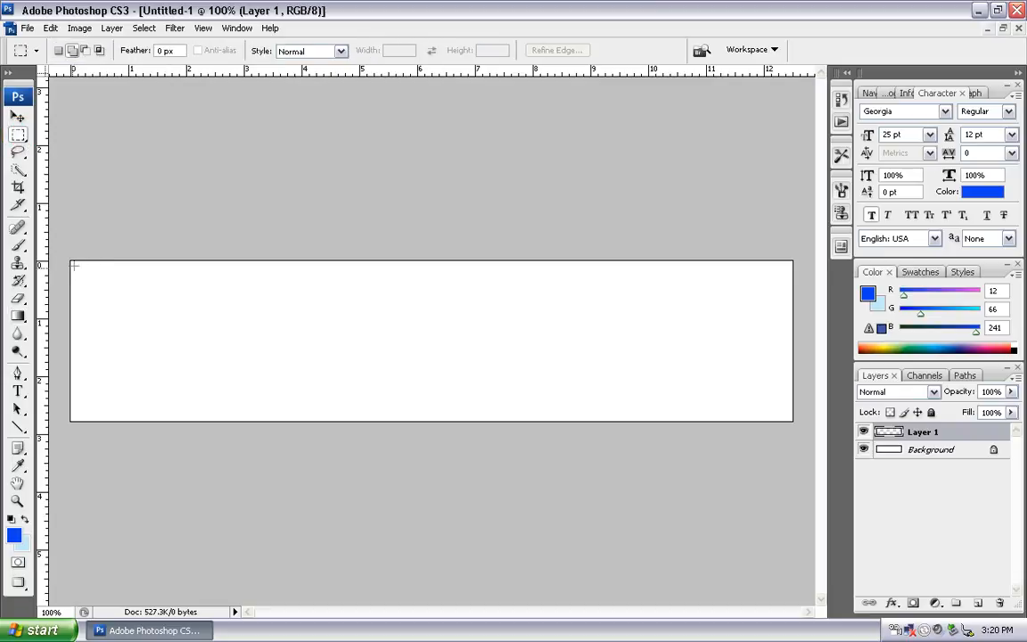
drag(70, 261, 816, 436)
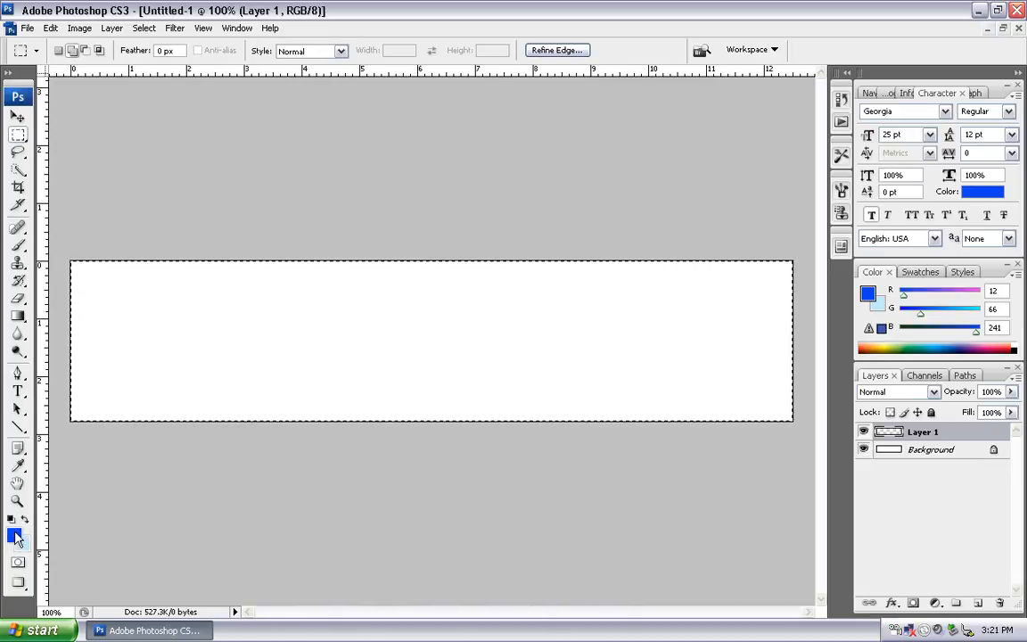
Set the foreground colour to bright red (f10c0c)
click(13, 536)
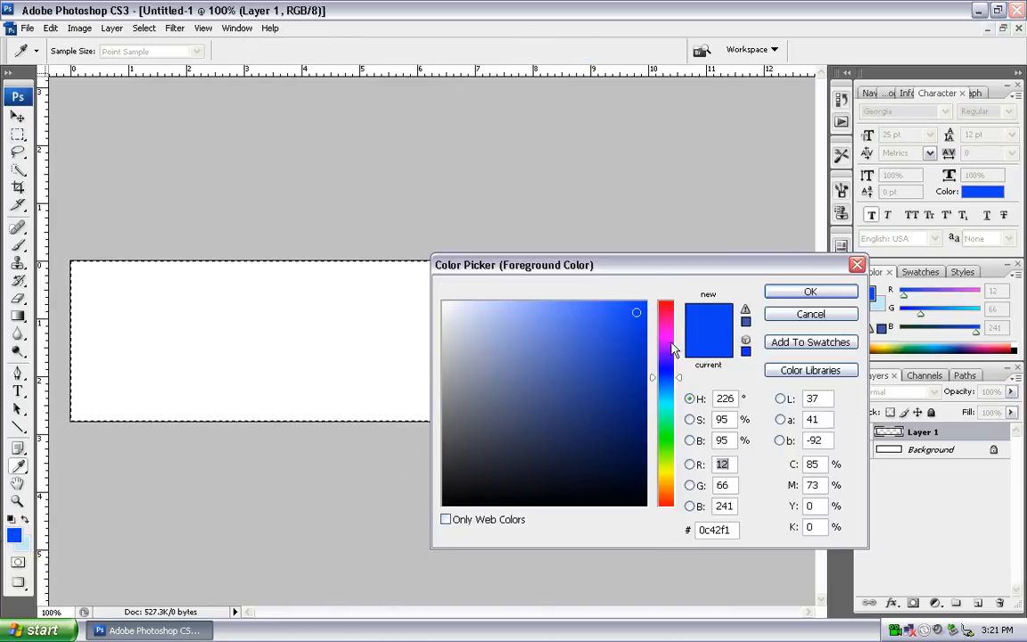
drag(670, 308, 667, 298)
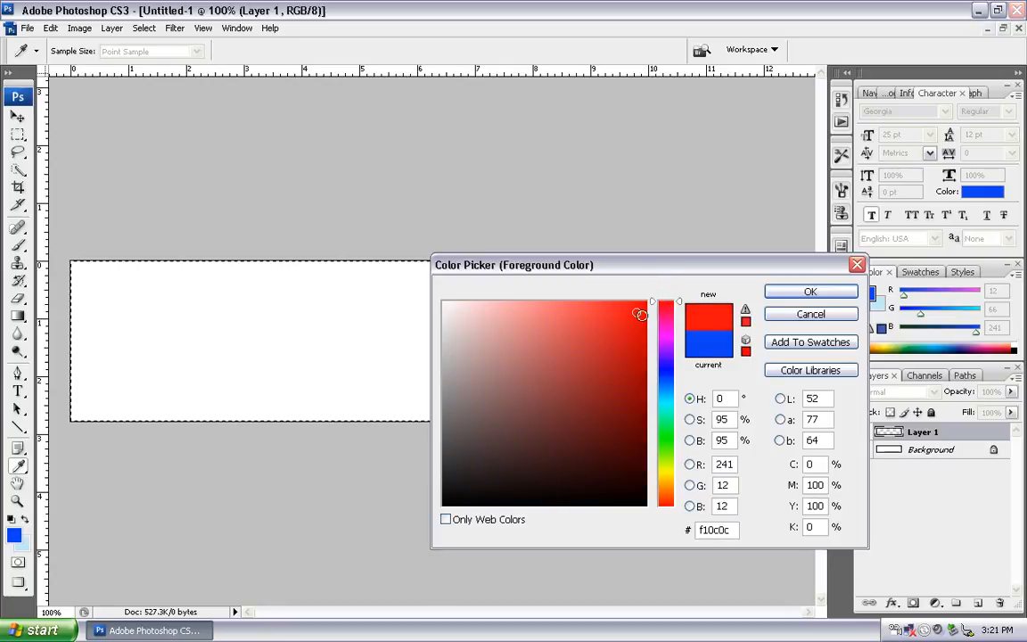
click(829, 295)
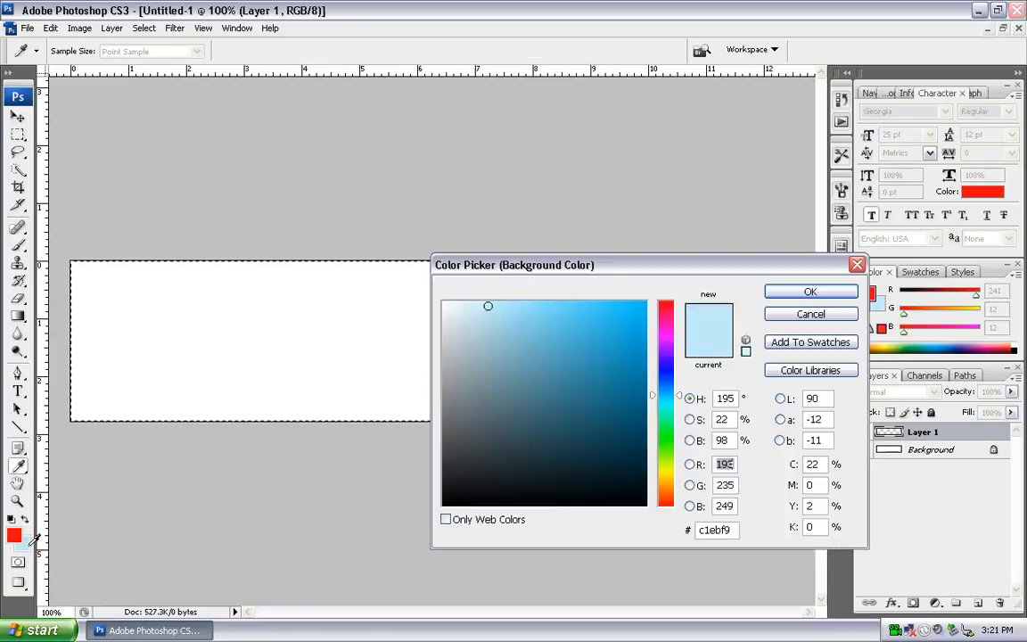
Set the background colour to pinkish red (f61b49)
click(667, 320)
click(666, 314)
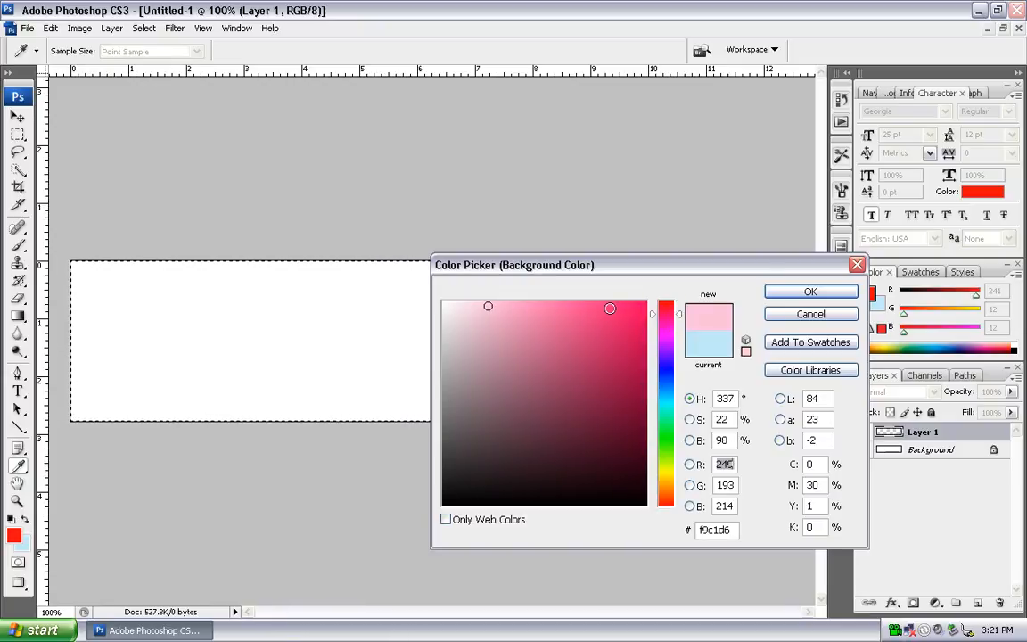
click(623, 309)
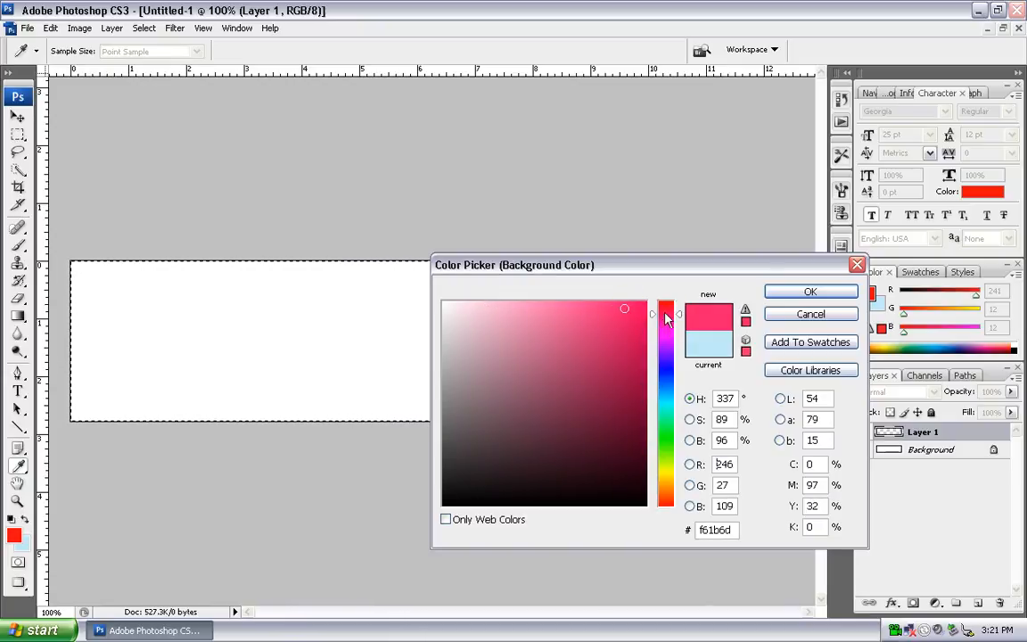
drag(668, 314, 668, 309)
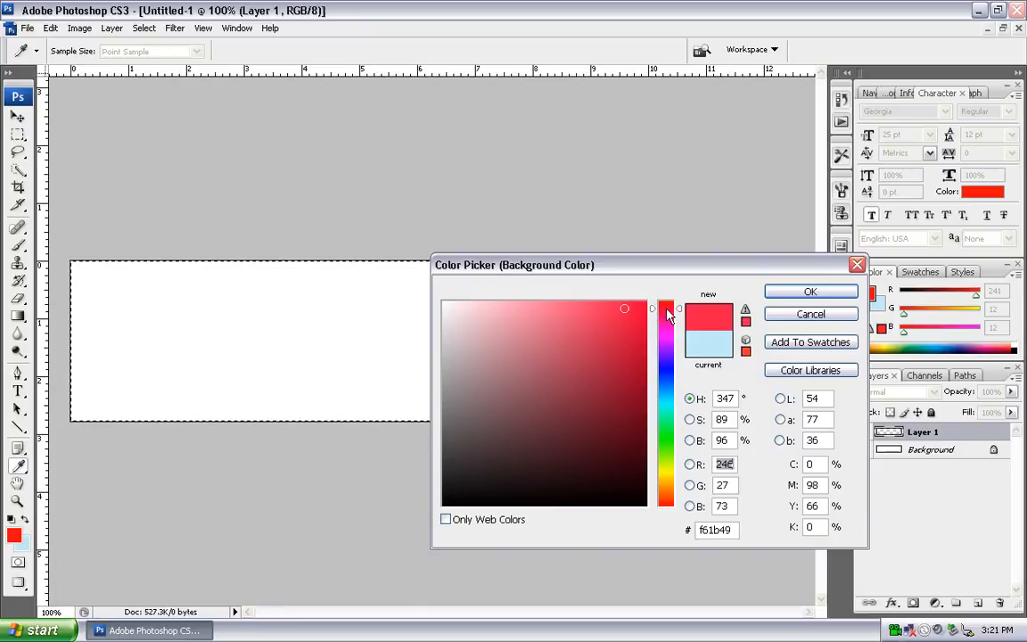
click(822, 296)
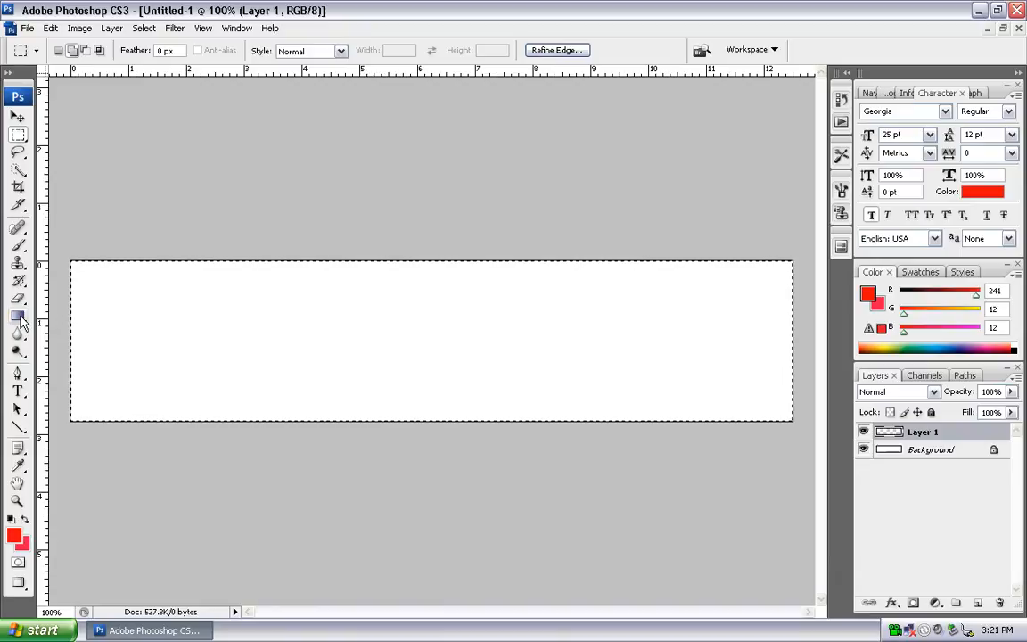
Fill the selected canvas area on Layer 1 with a horizontal linear gradient from red to pinkish red
click(17, 316)
click(85, 314)
drag(67, 319, 113, 320)
click(18, 317)
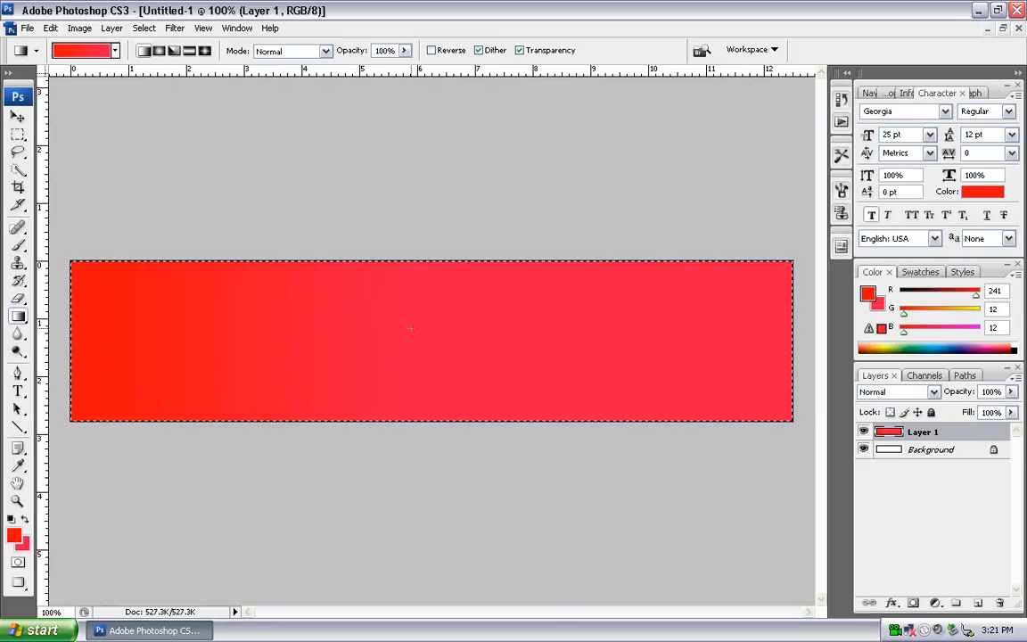
Set the background colour to near-white (fdf9fa)
click(21, 542)
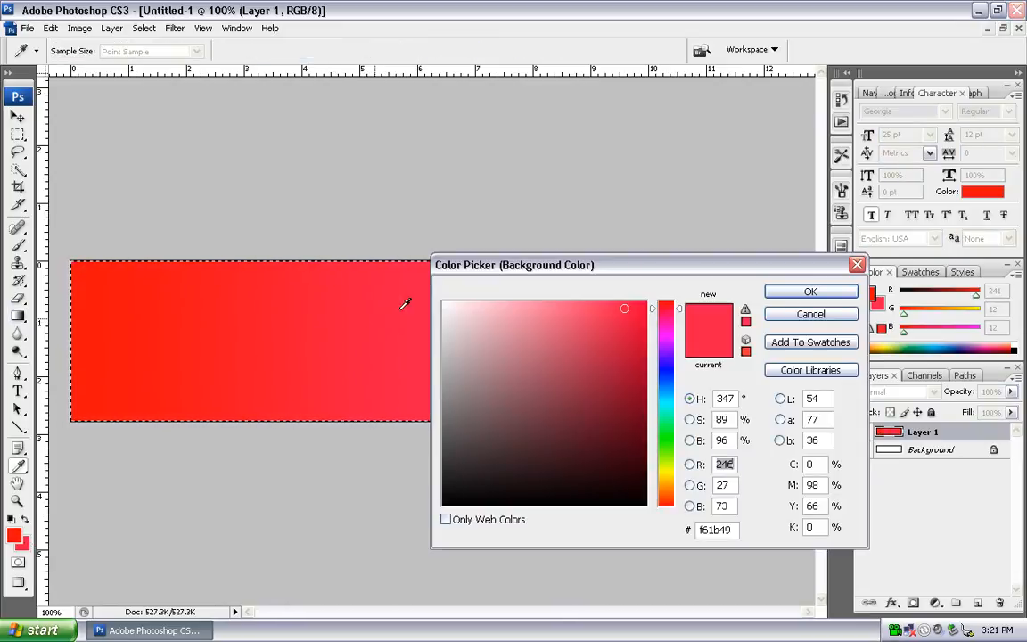
click(446, 304)
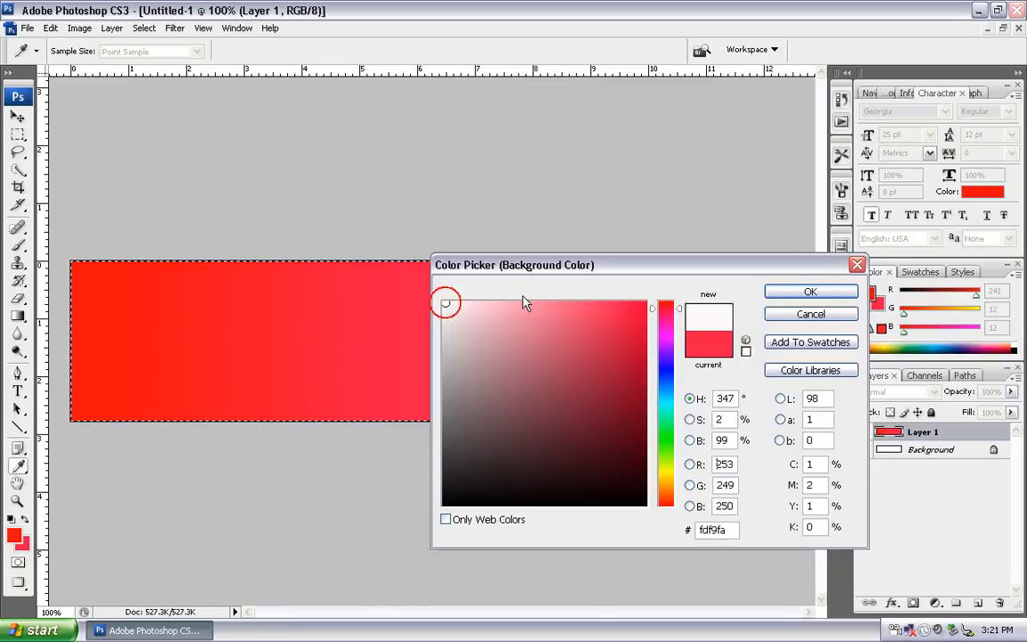
click(808, 294)
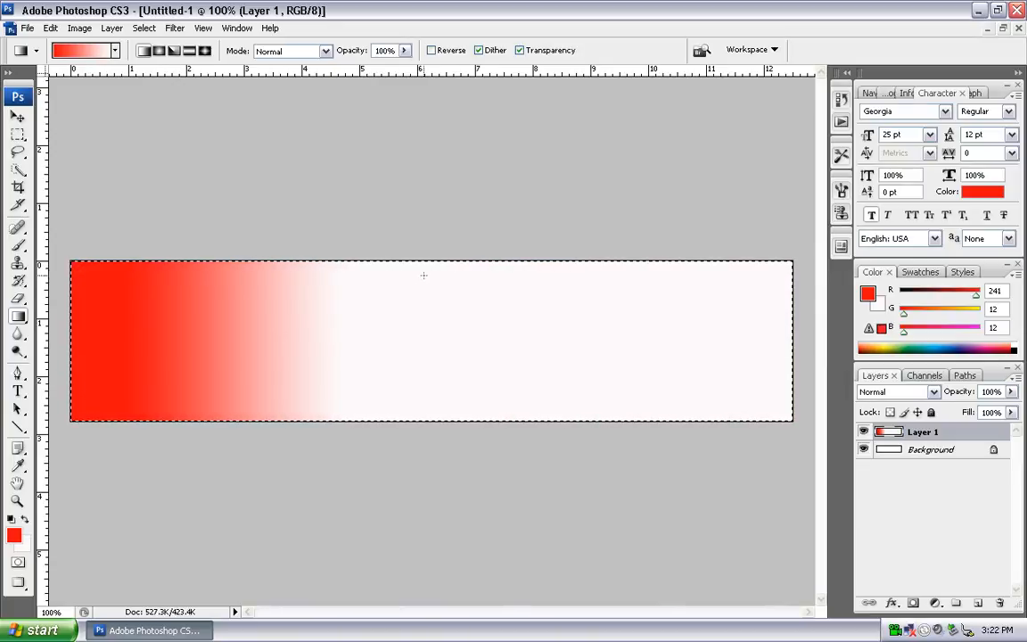
Fill Layer 1 with a linear gradient running from red at the canvas top to near-white at its bottom, and deselect
drag(423, 261, 412, 390)
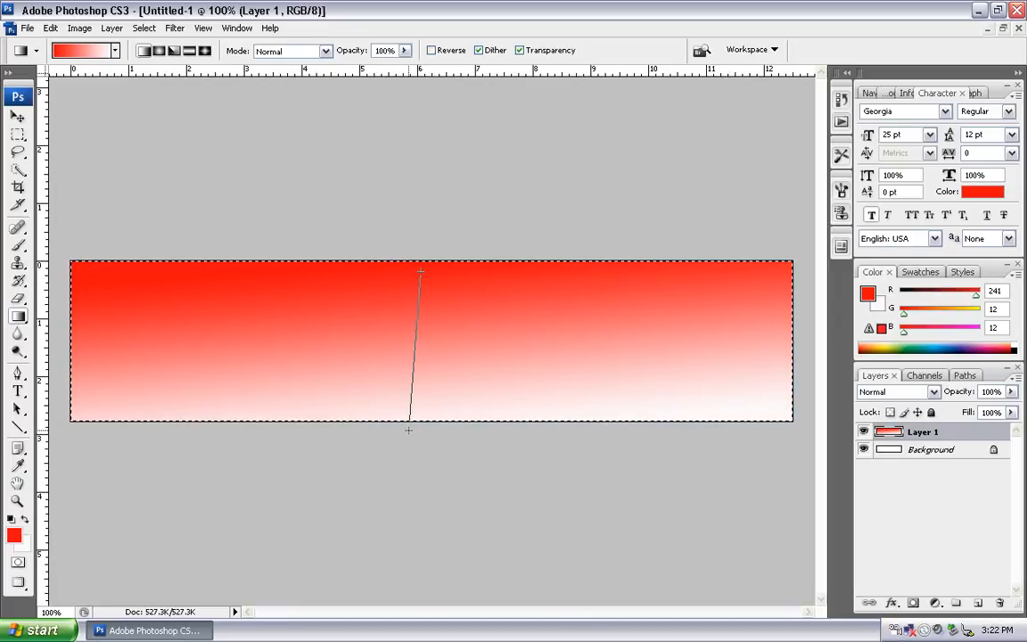
drag(398, 280, 411, 419)
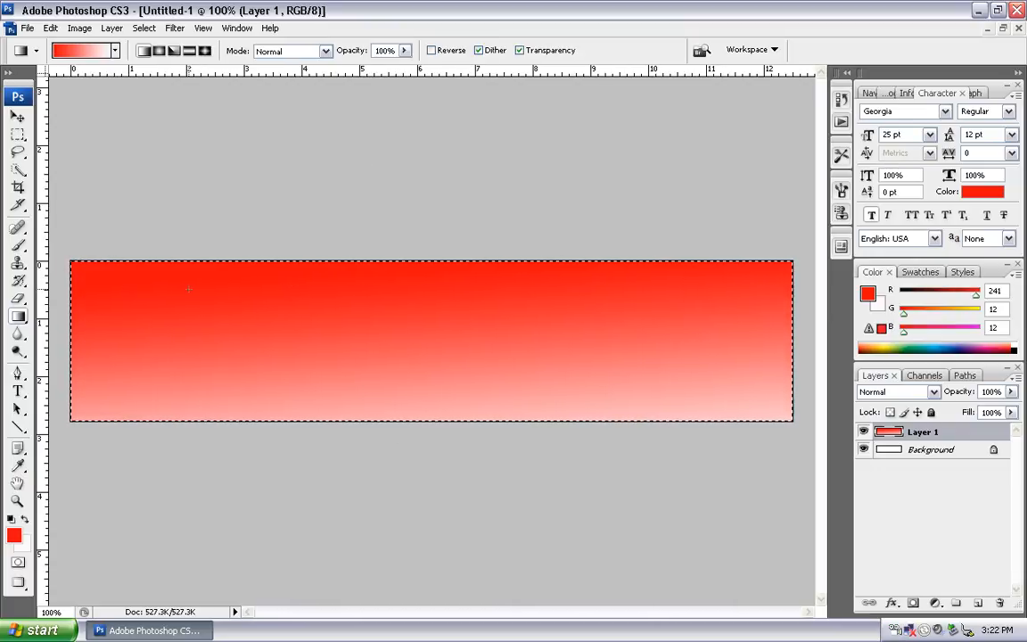
key(ctrl+d)
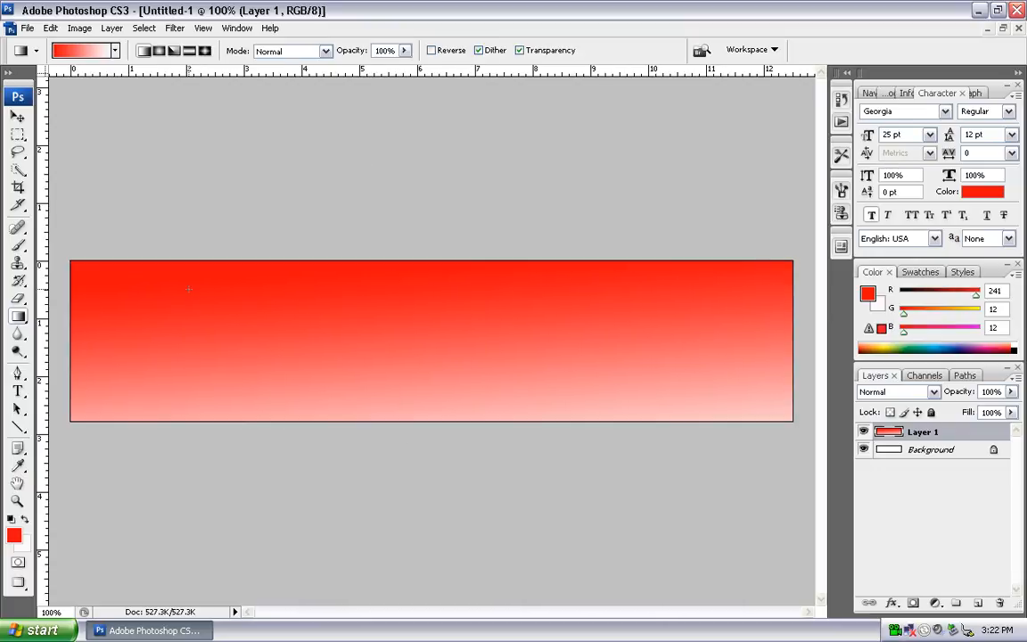
Add the text "MyBanner" in pale pink (f3e4e4) near the banner's upper-left corner
click(16, 392)
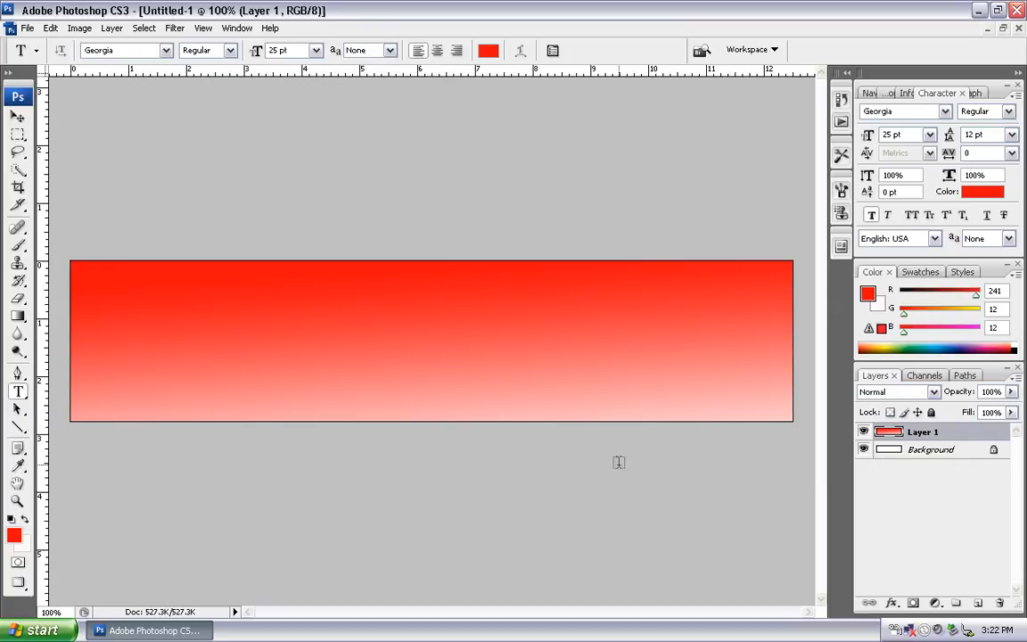
click(487, 52)
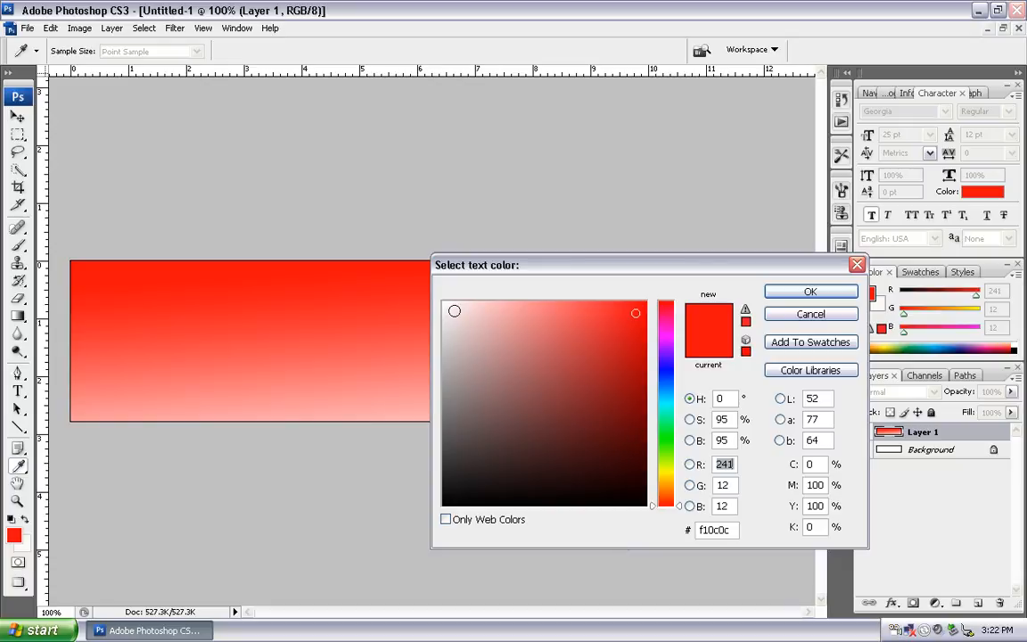
click(453, 311)
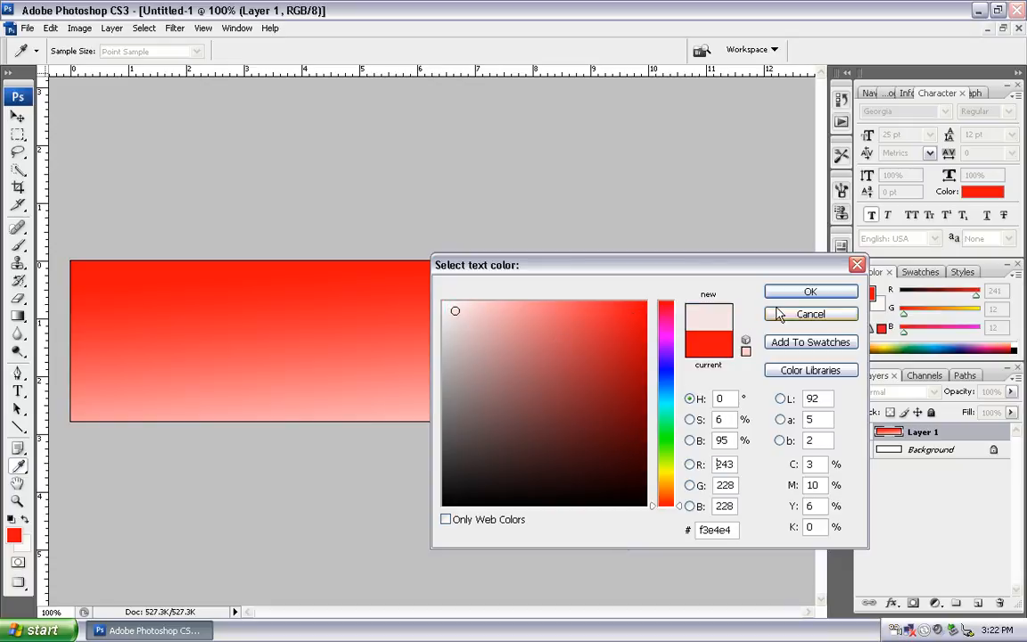
click(808, 292)
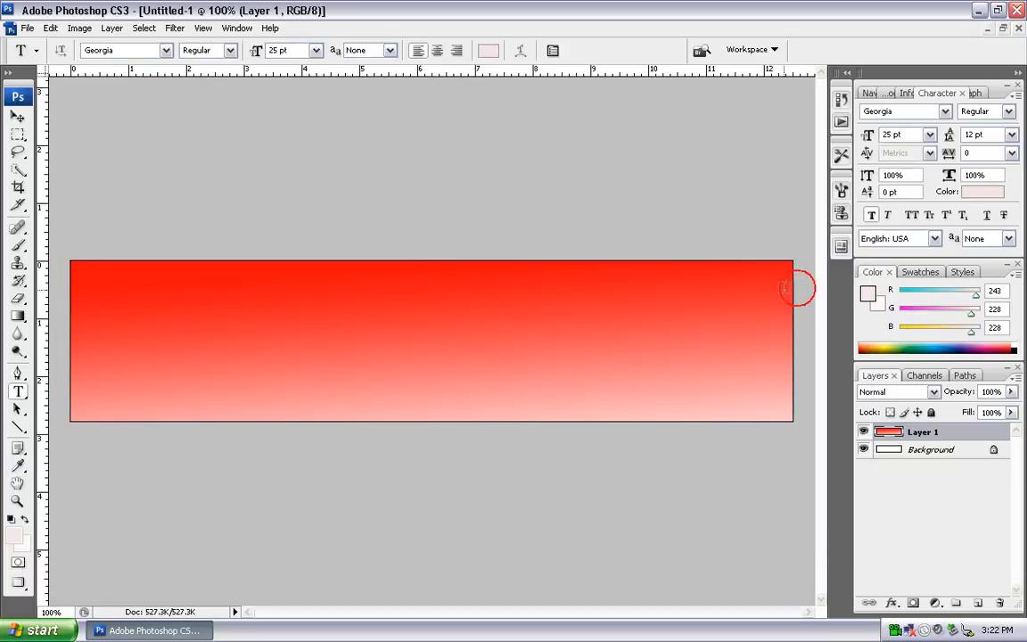
click(122, 296)
text(MyBanner)
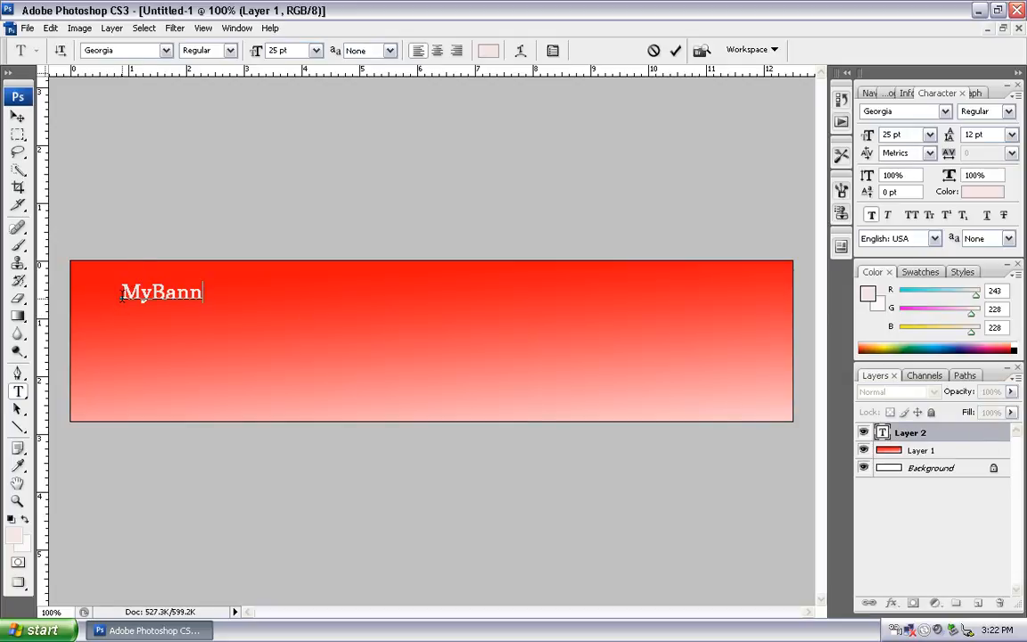
Enlarge the MyBanner text to about a third of the banner's width and move it closer to the upper-left corner
click(17, 118)
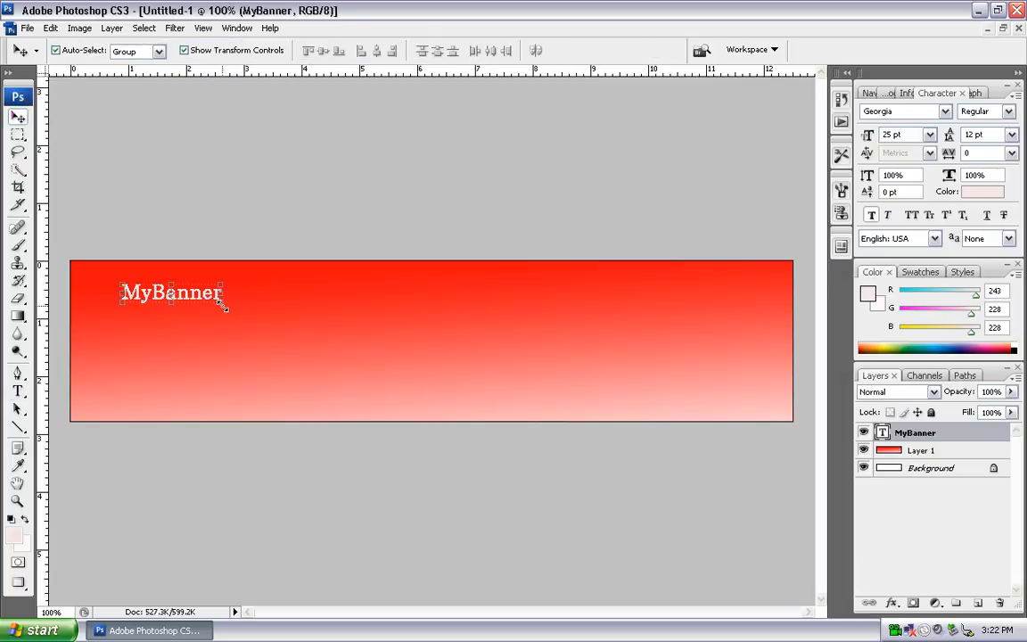
drag(221, 304, 356, 378)
key(Return)
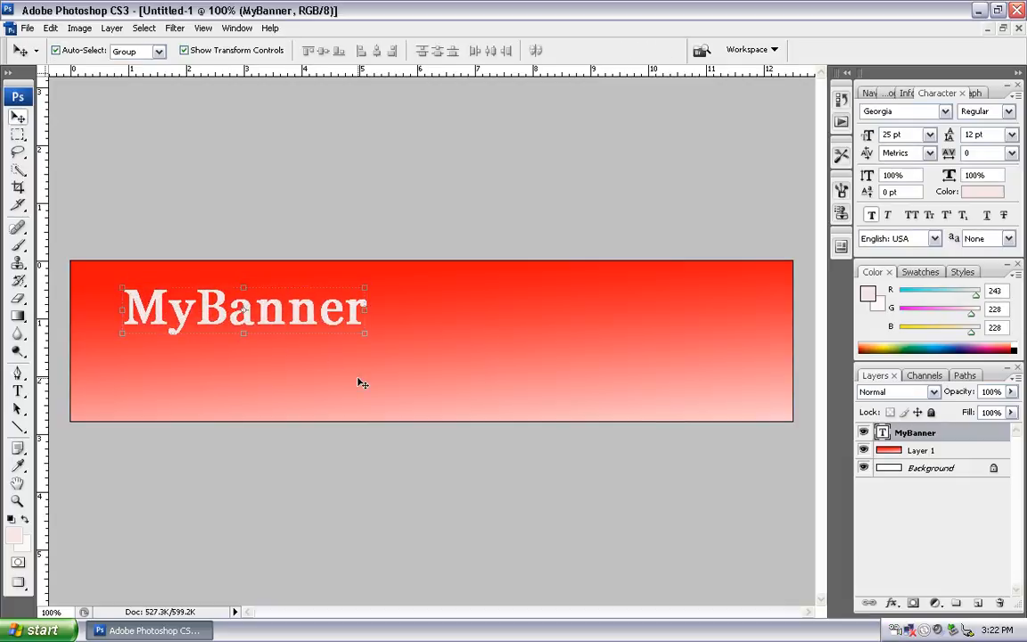
drag(273, 328, 250, 316)
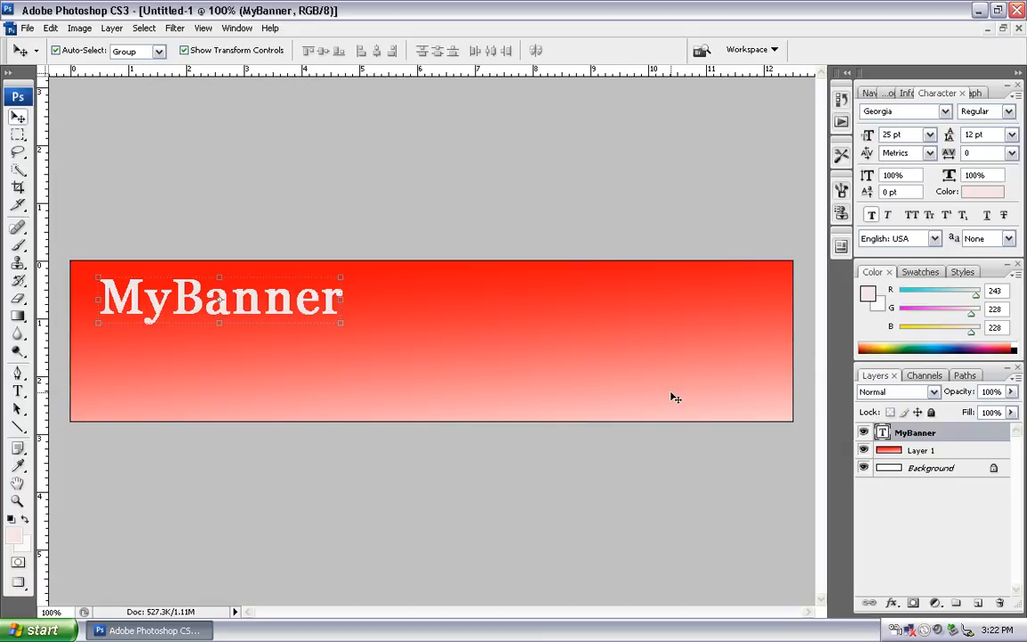
Open the Blending Options of the MyBanner text layer, keeping the text in view beside the dialog
right_click(923, 435)
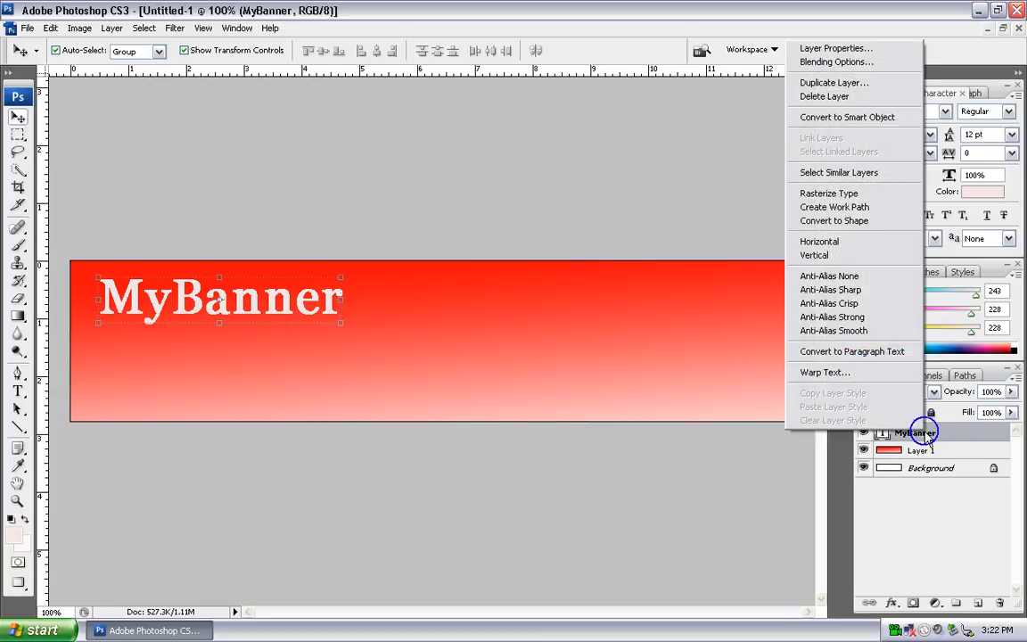
click(838, 63)
drag(731, 169, 579, 114)
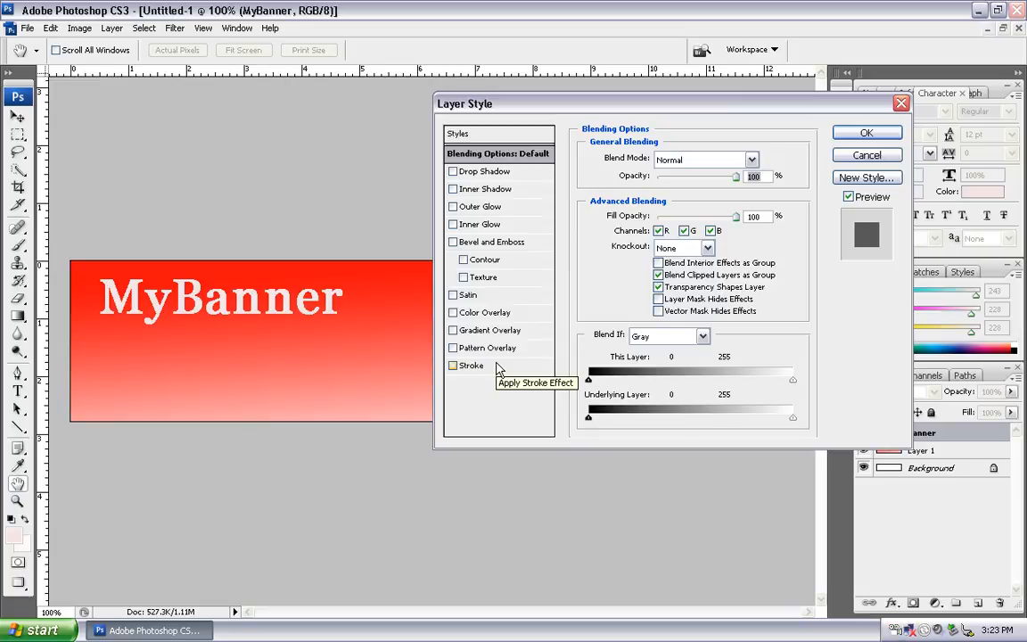
Try Drop Shadow, Inner Shadow, Outer Glow and Inner Glow on the MyBanner text one by one, switching each off again
click(482, 173)
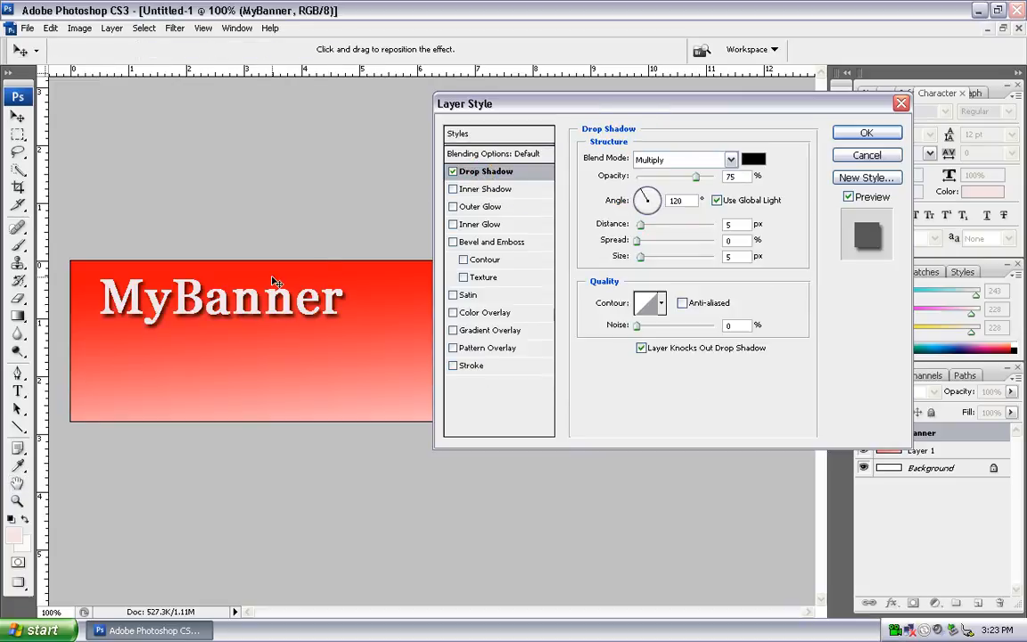
click(453, 172)
click(495, 189)
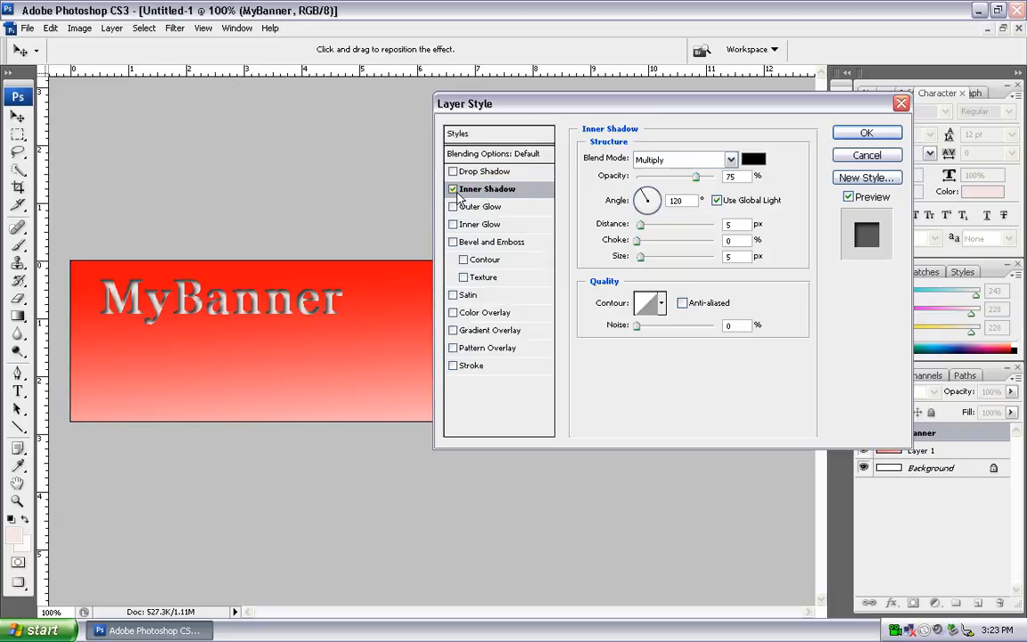
click(453, 189)
click(478, 206)
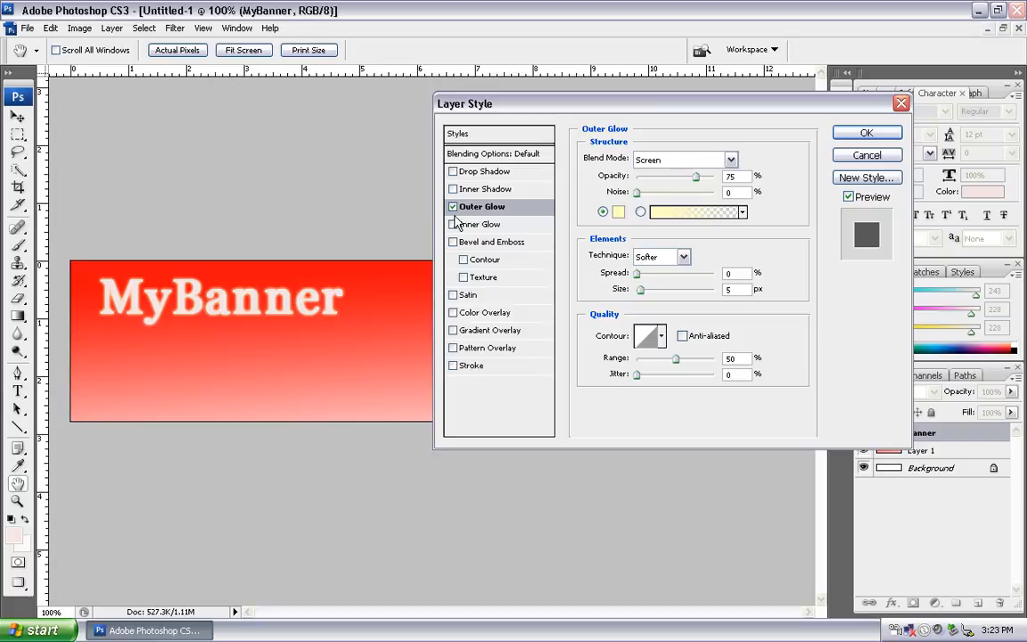
click(453, 207)
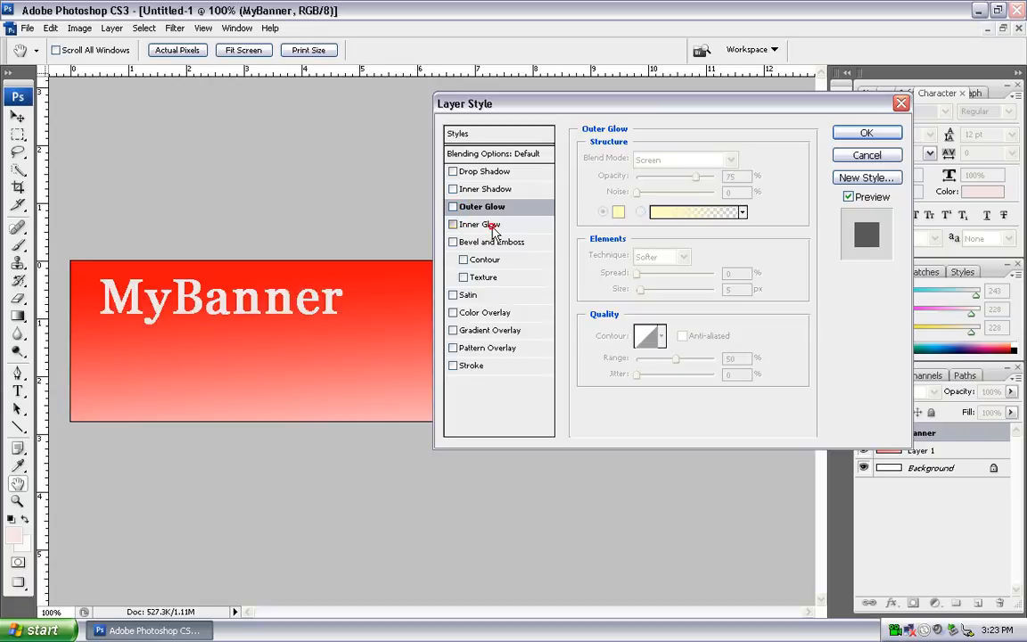
click(484, 225)
click(453, 225)
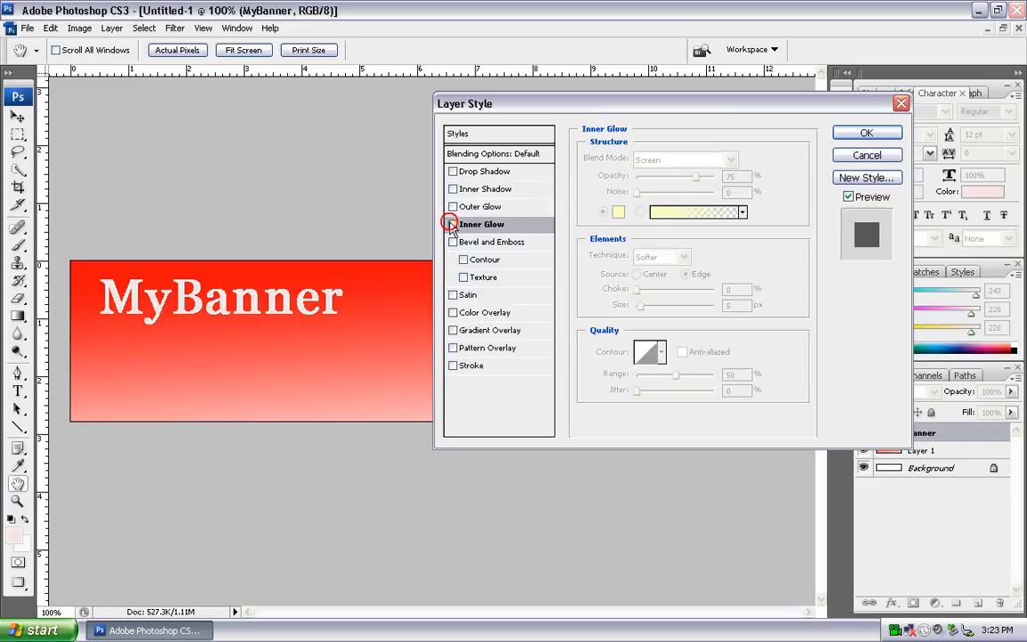
Try Bevel and Emboss, Satin and Color Overlay on the MyBanner text, switching each effect off again
click(491, 243)
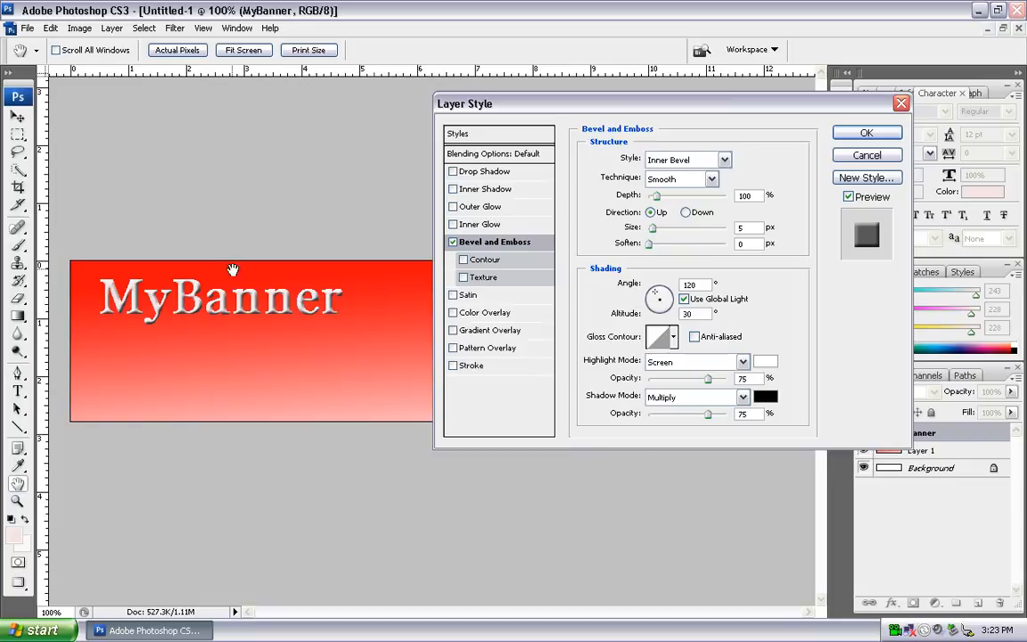
click(493, 297)
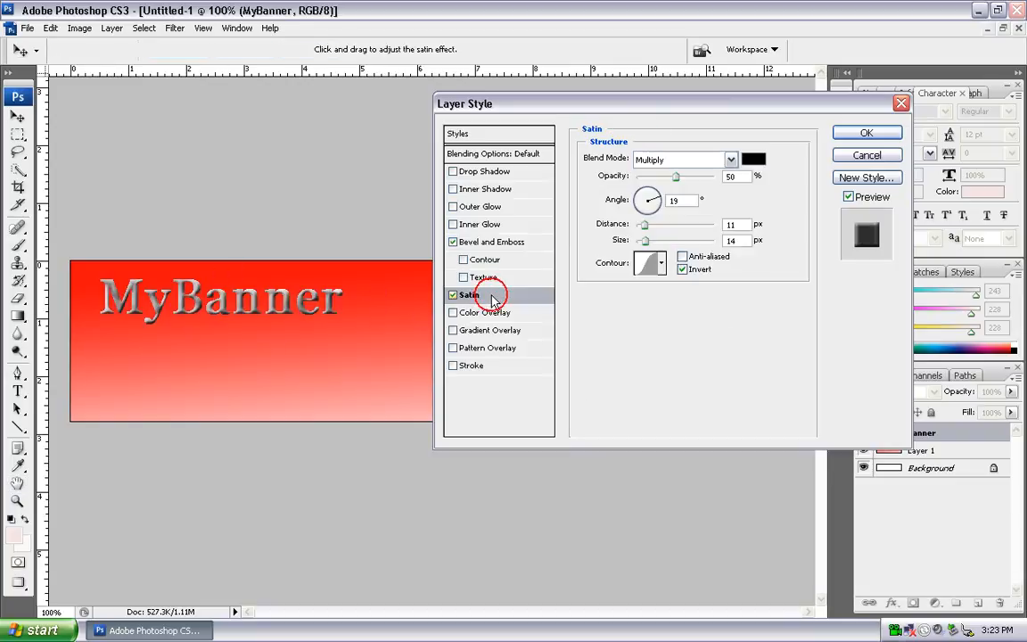
click(454, 243)
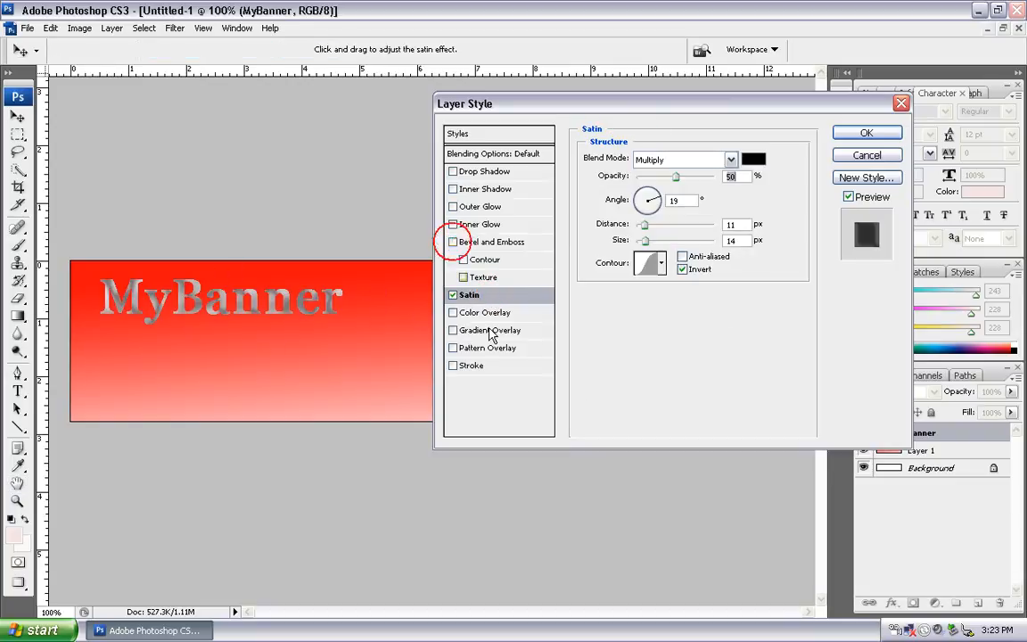
click(458, 297)
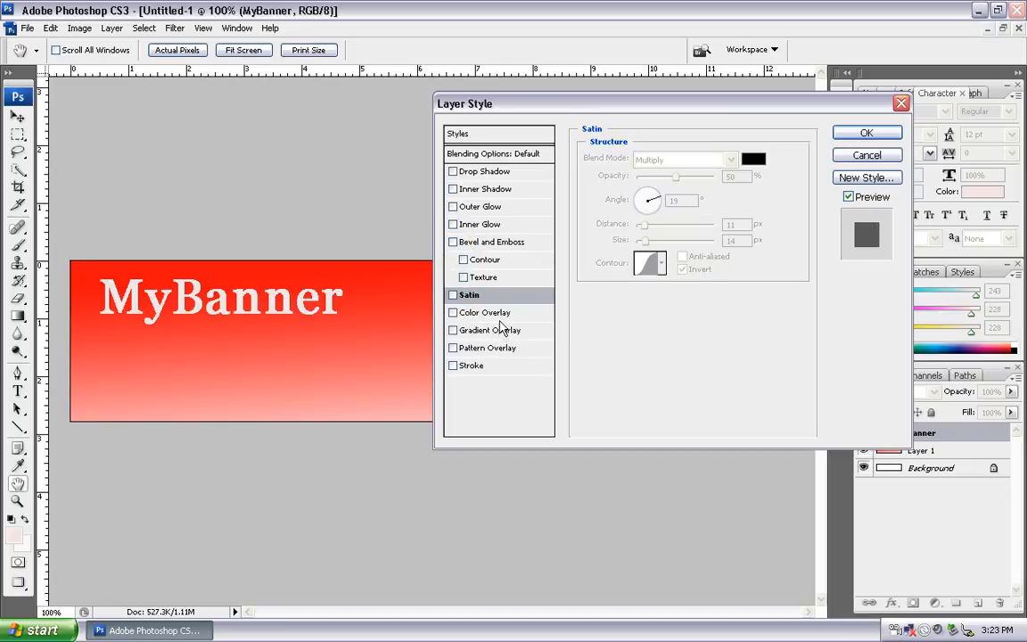
click(497, 314)
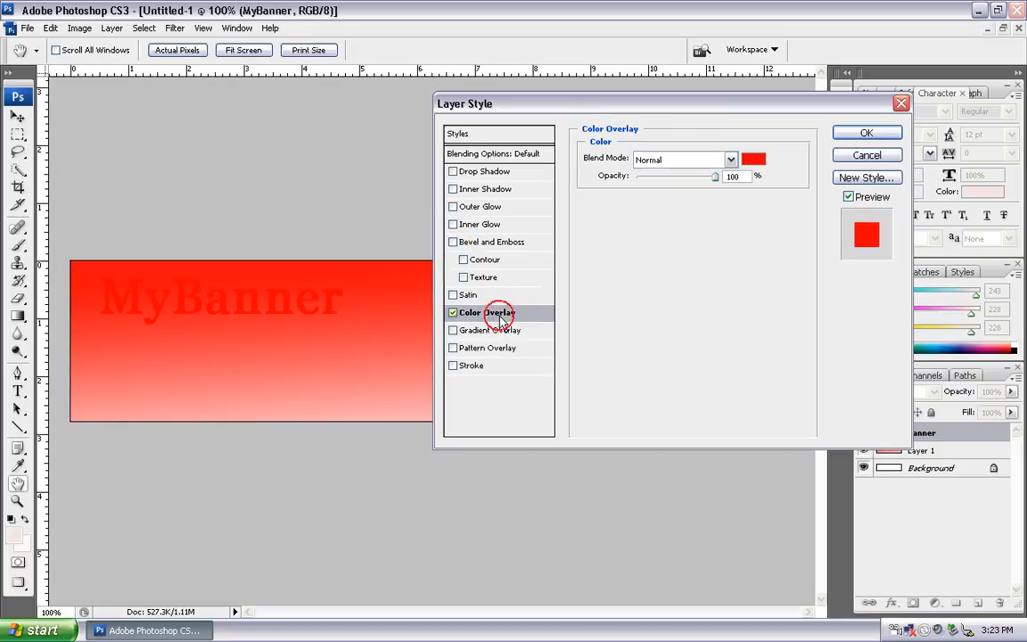
click(453, 295)
click(453, 313)
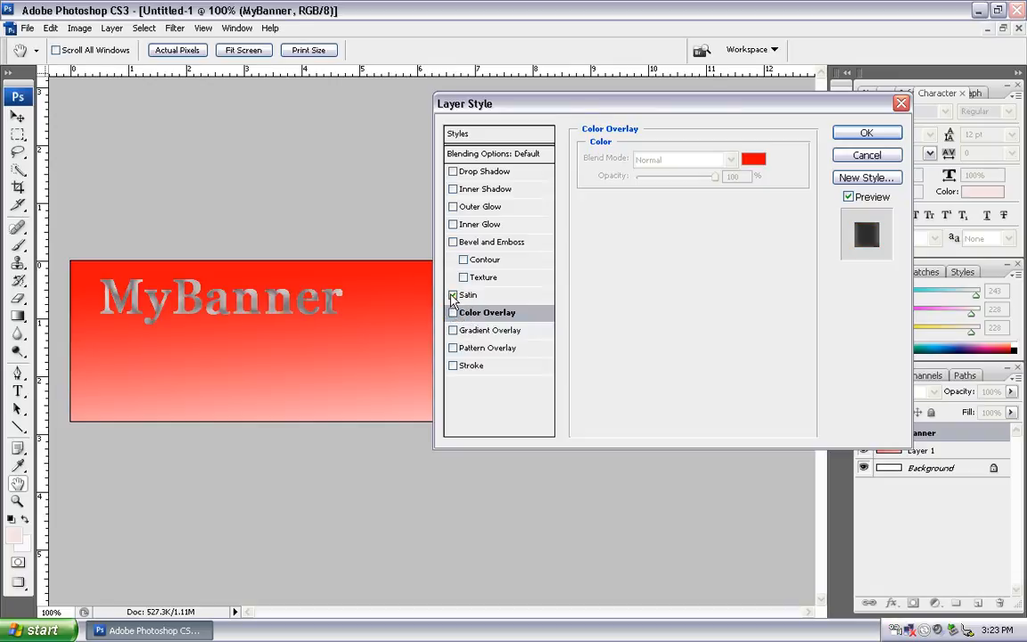
click(452, 295)
Try Gradient Overlay, Pattern Overlay and Stroke on the MyBanner text one by one, switching each off again
click(496, 331)
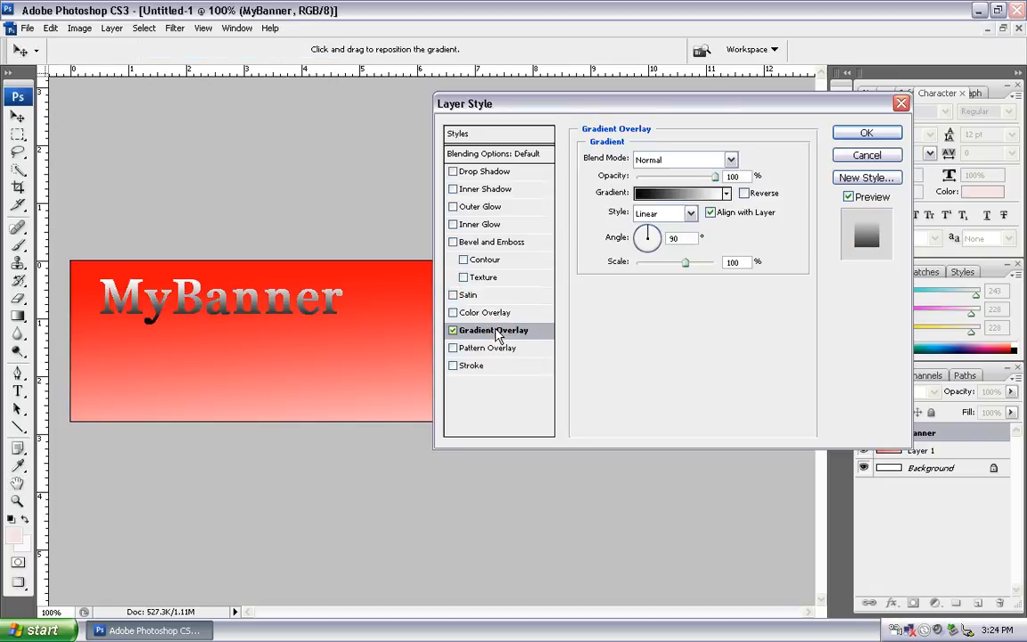
click(453, 331)
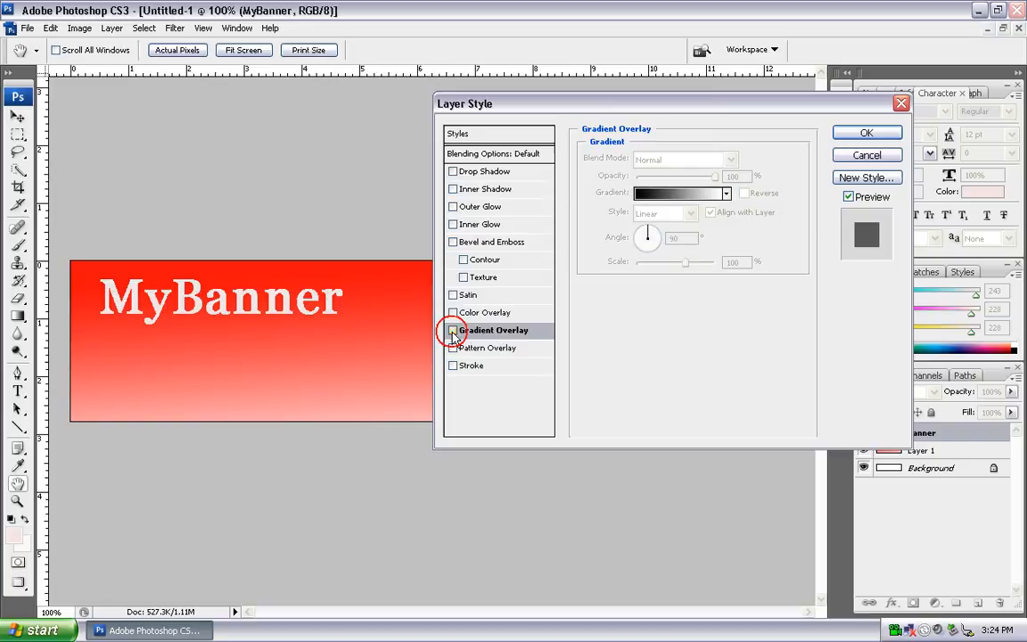
click(482, 350)
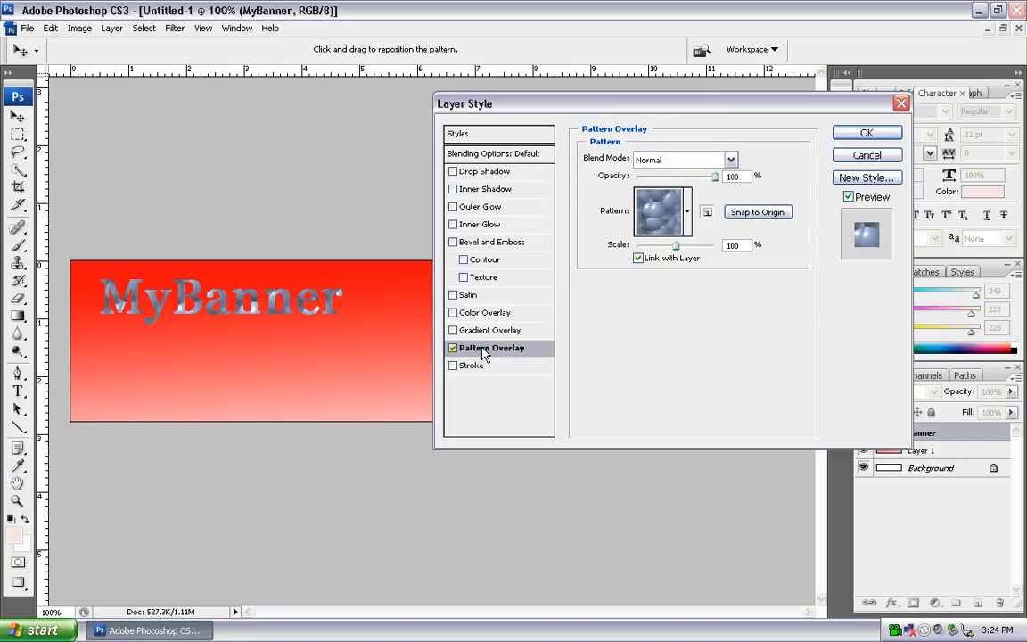
click(453, 347)
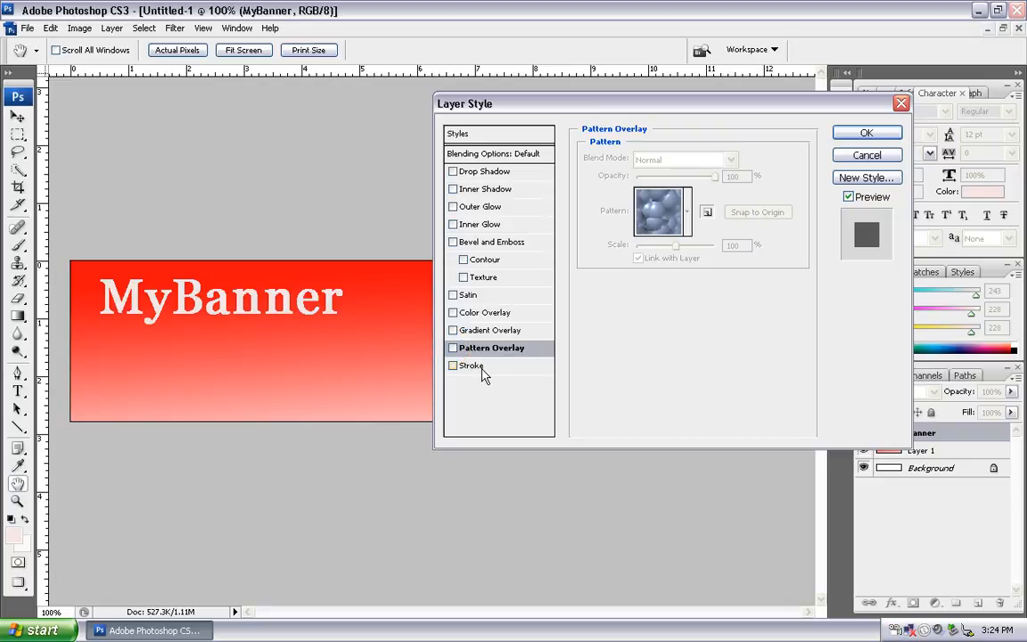
click(472, 366)
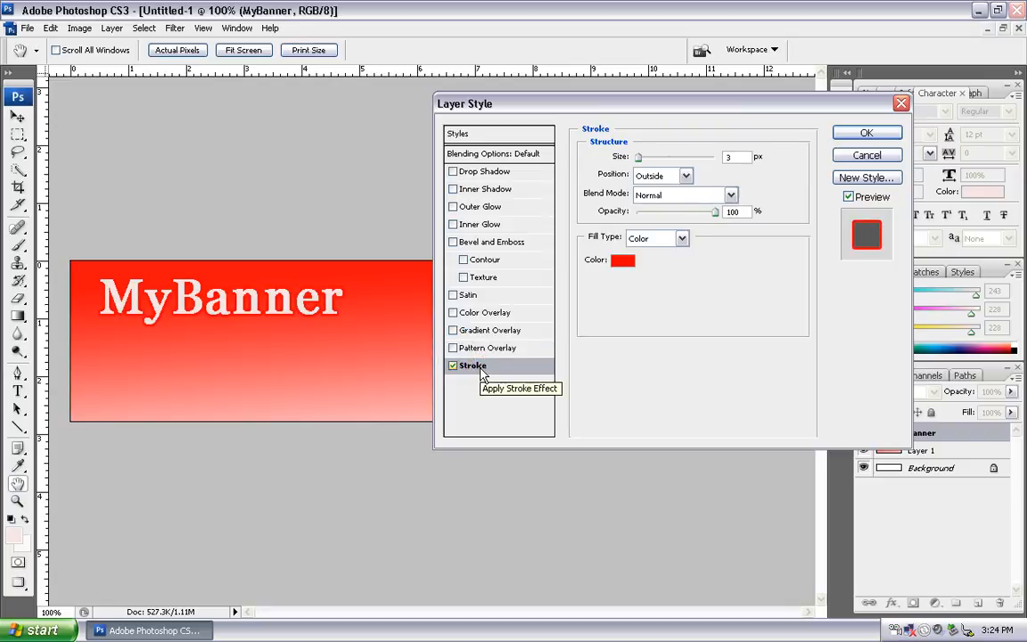
click(453, 366)
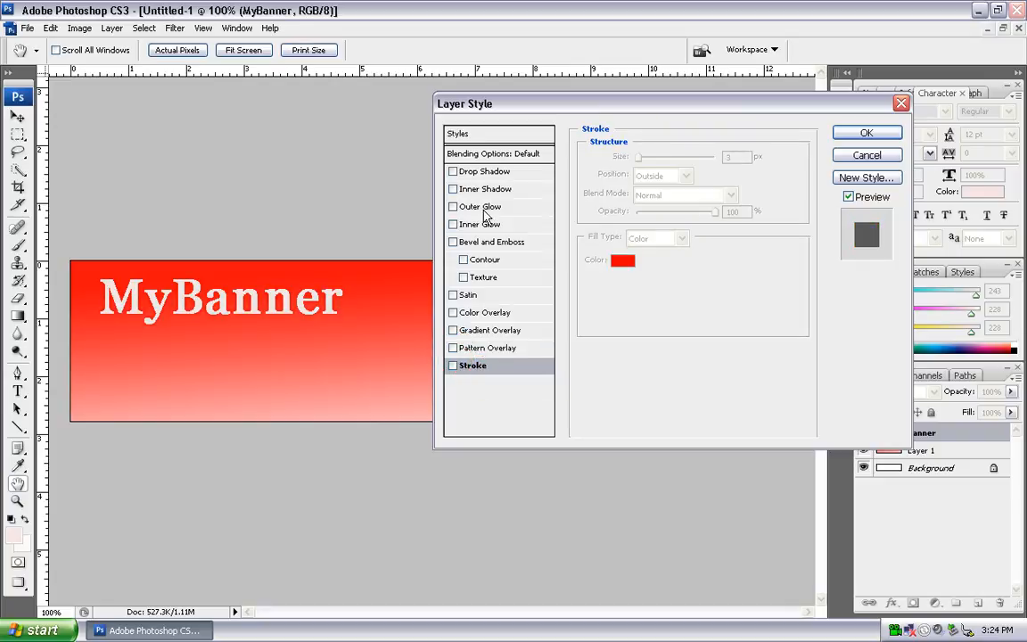
Apply a Drop Shadow to the MyBanner text, compare several contour presets including Ring - Double, and use the single-peak contour
click(482, 176)
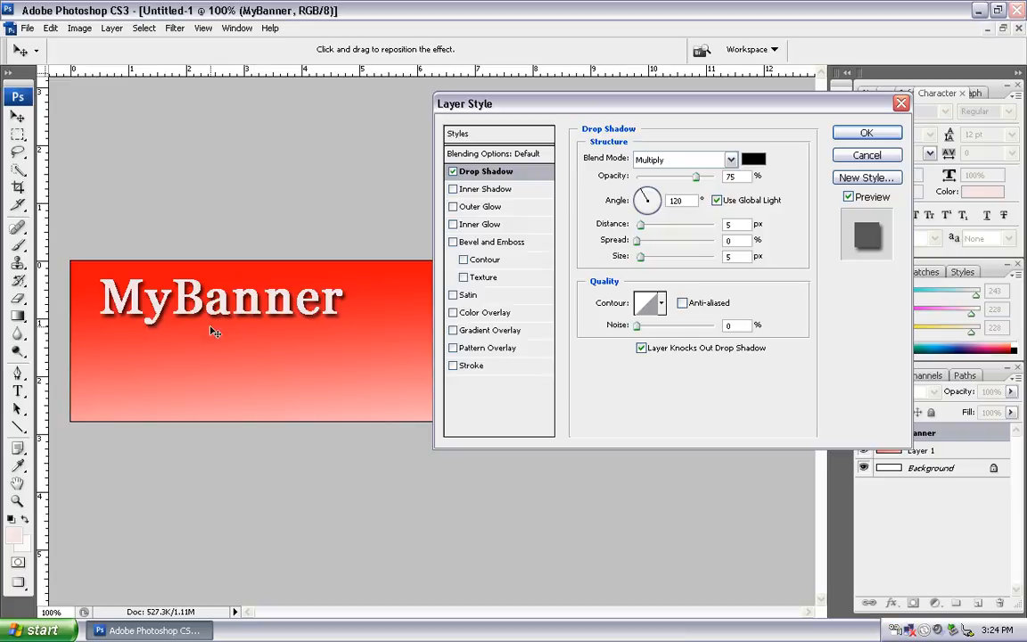
click(662, 306)
click(648, 339)
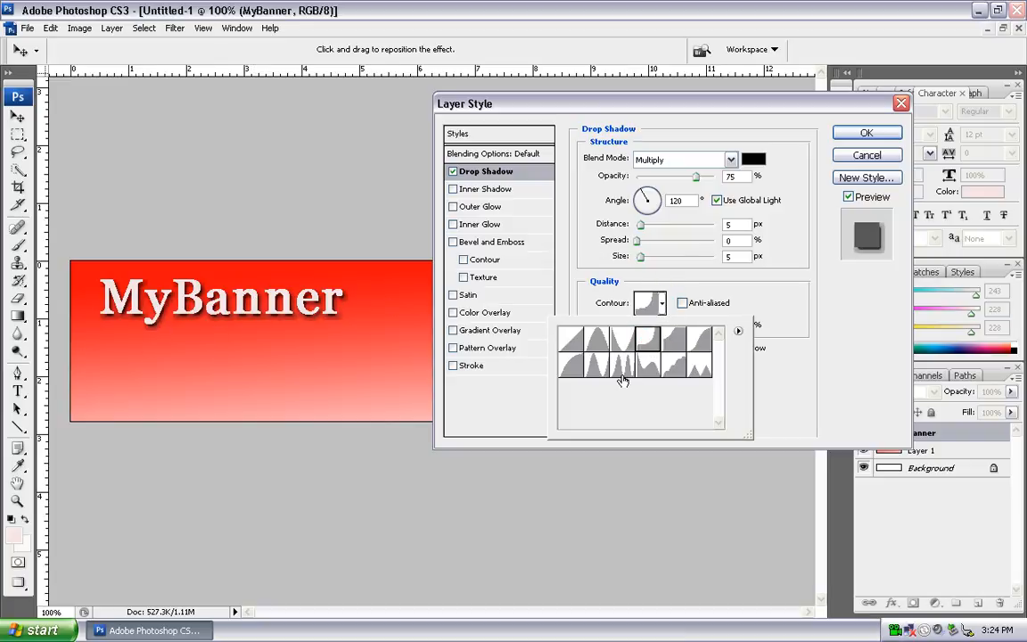
click(620, 378)
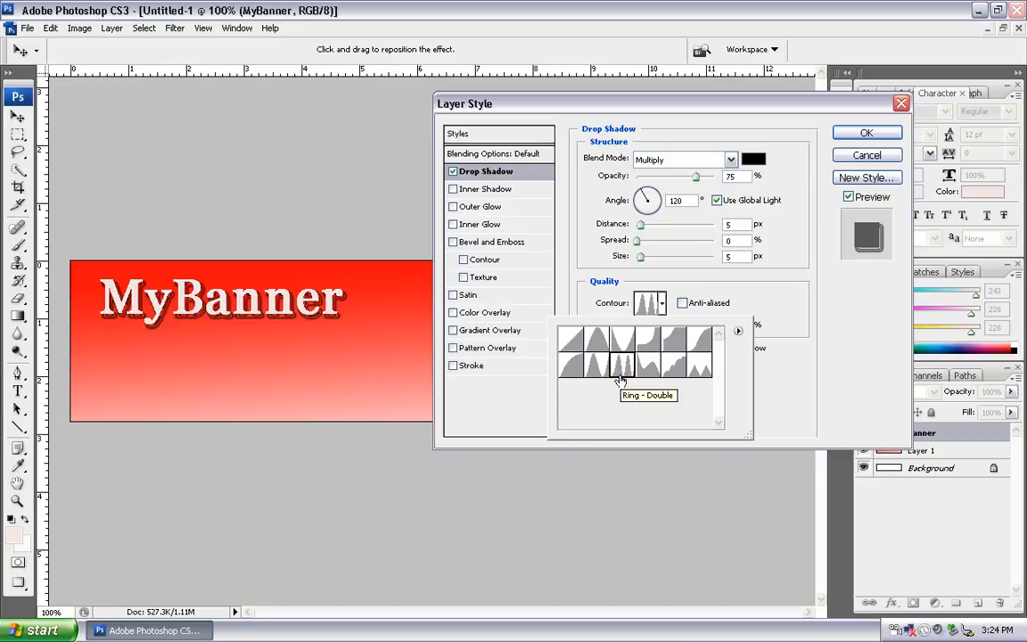
click(677, 367)
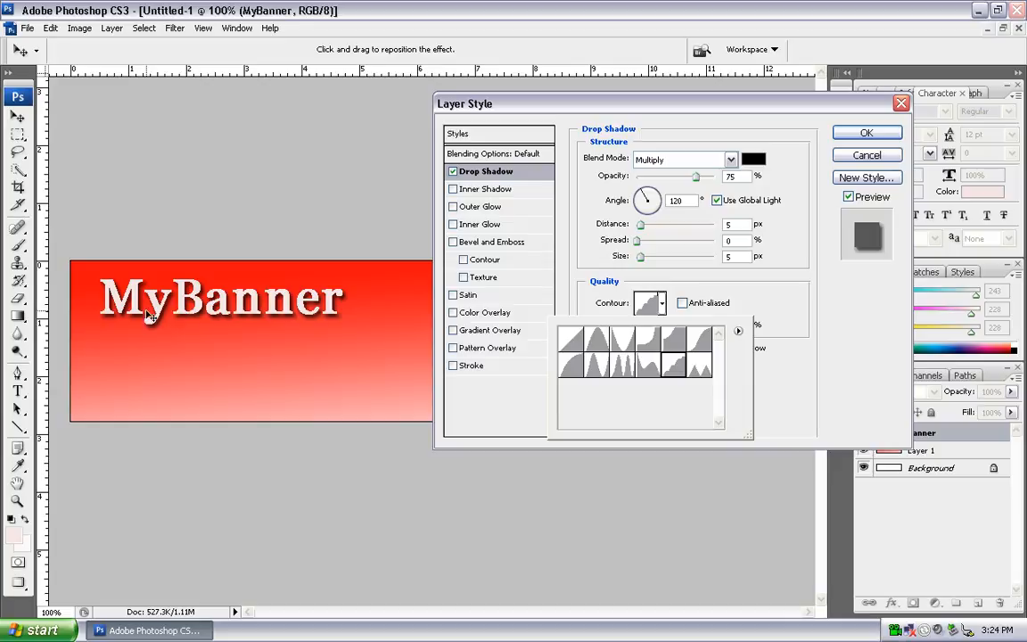
click(702, 344)
click(571, 375)
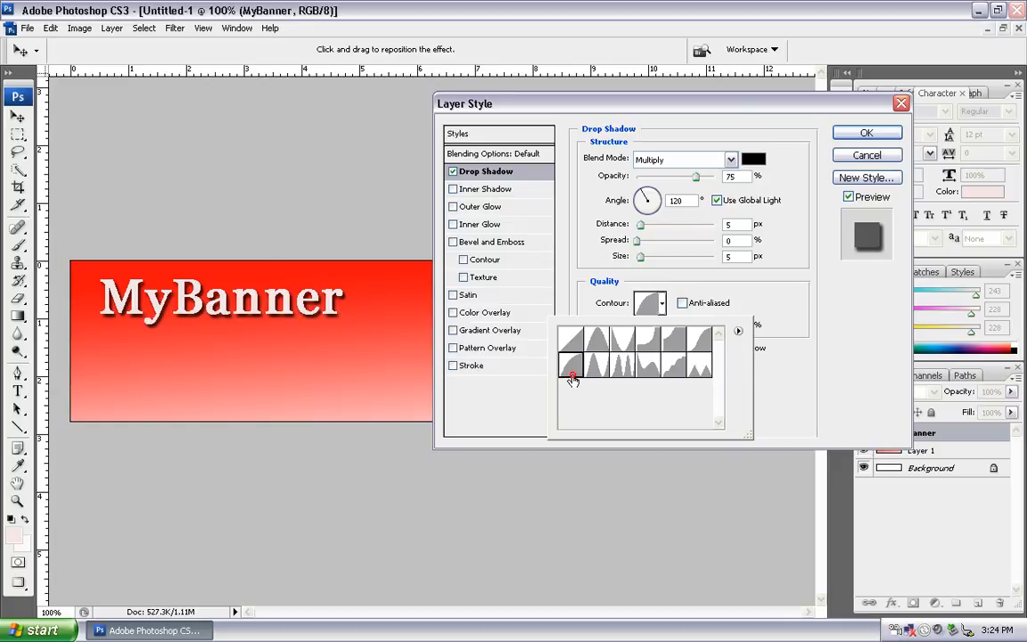
click(621, 366)
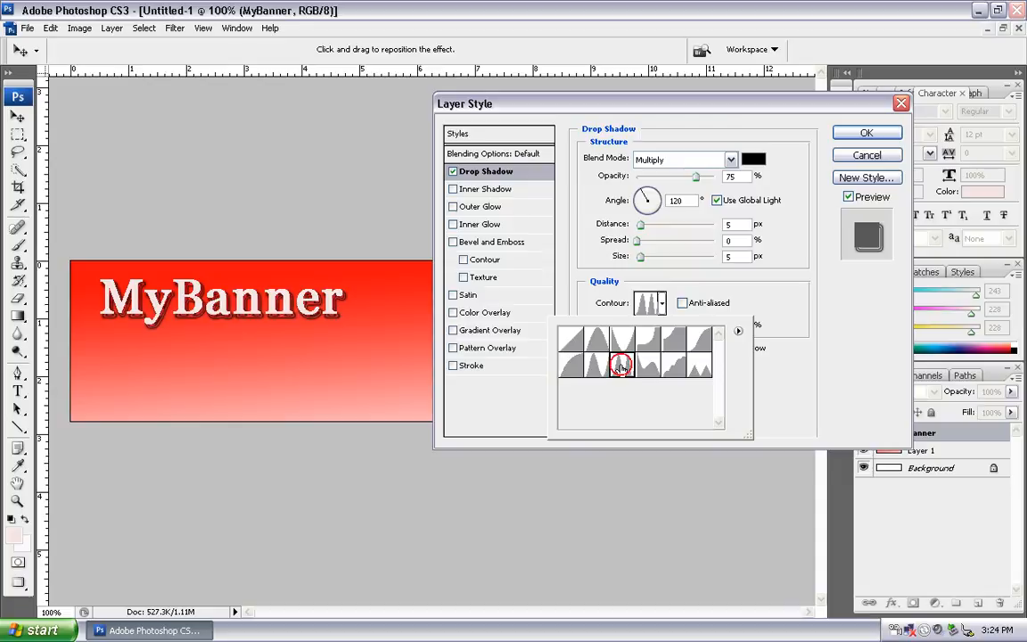
click(574, 348)
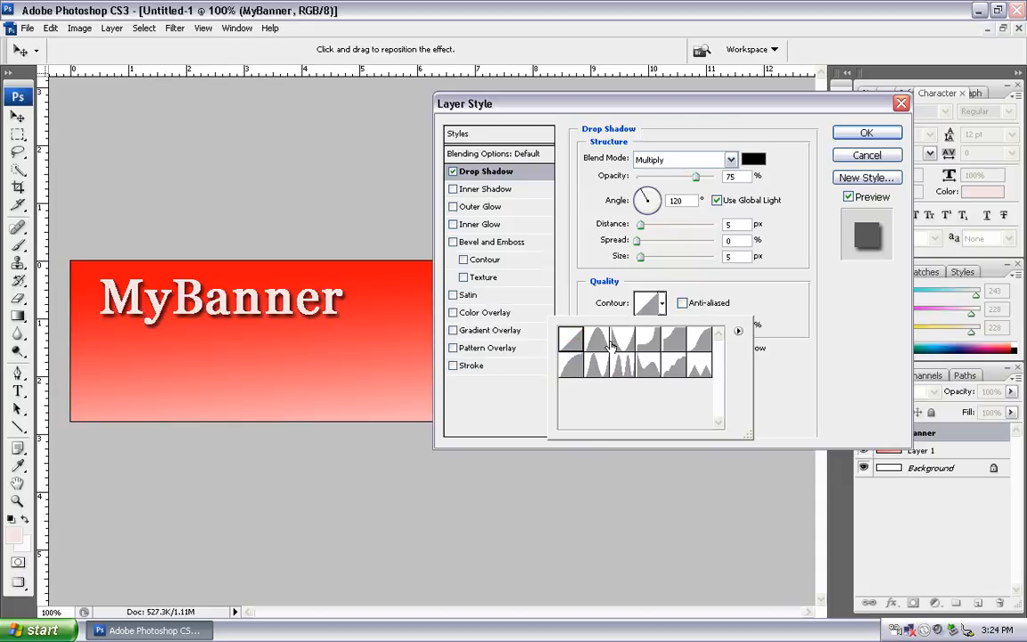
click(604, 342)
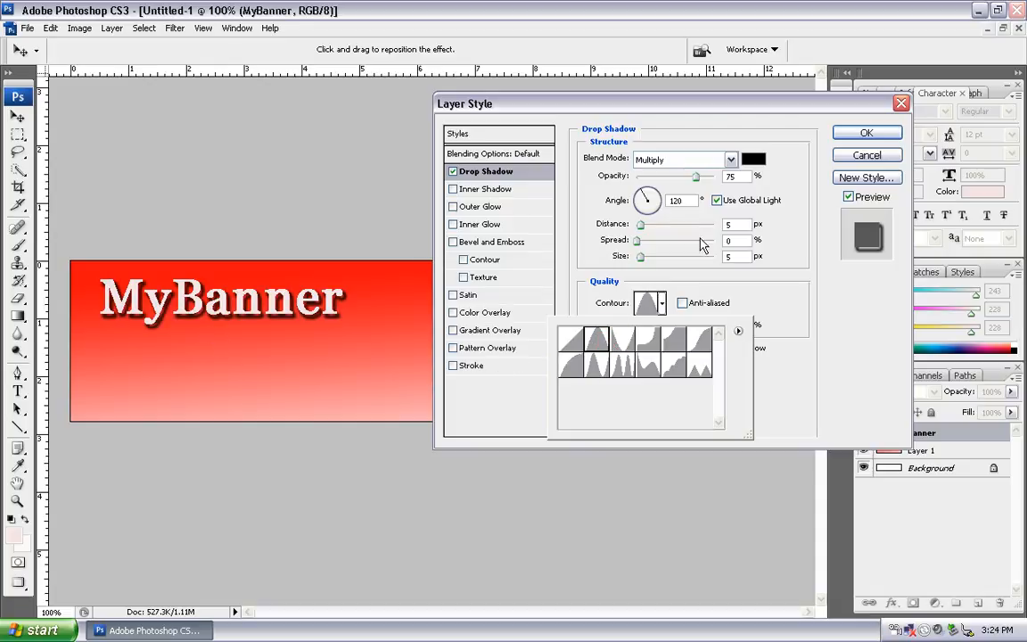
click(865, 133)
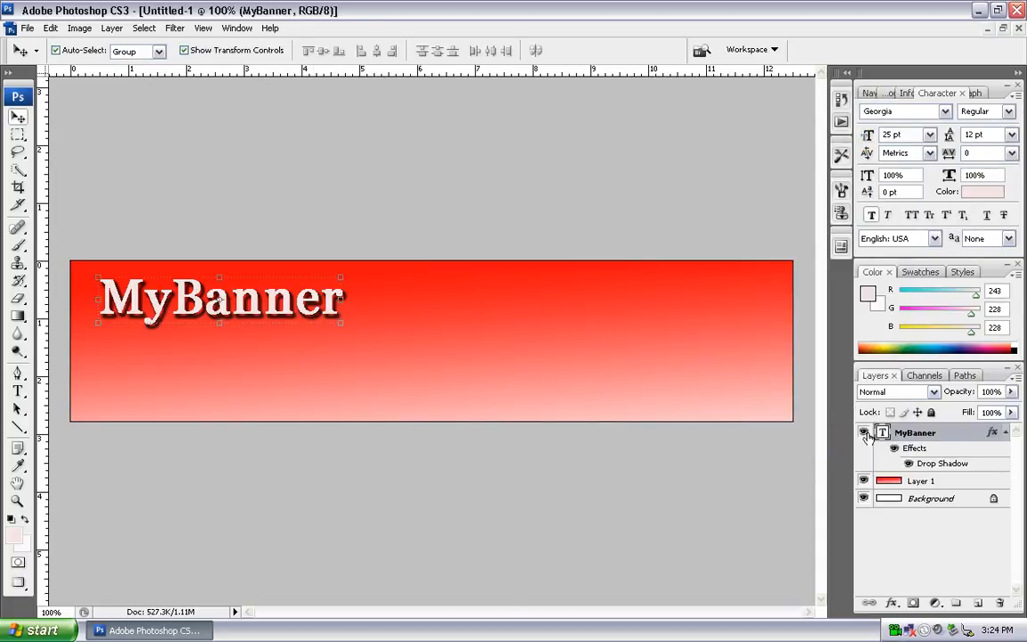
Switch off the MyBanner layer's Drop Shadow and give the text a 3 px outside stroke in near-white (fefdfd)
right_click(954, 437)
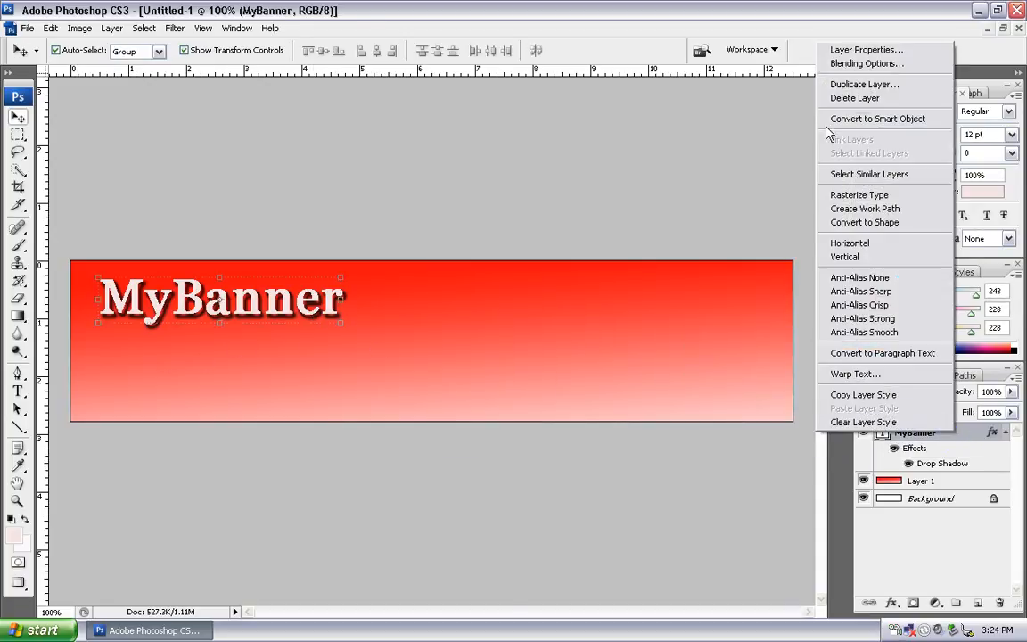
click(863, 64)
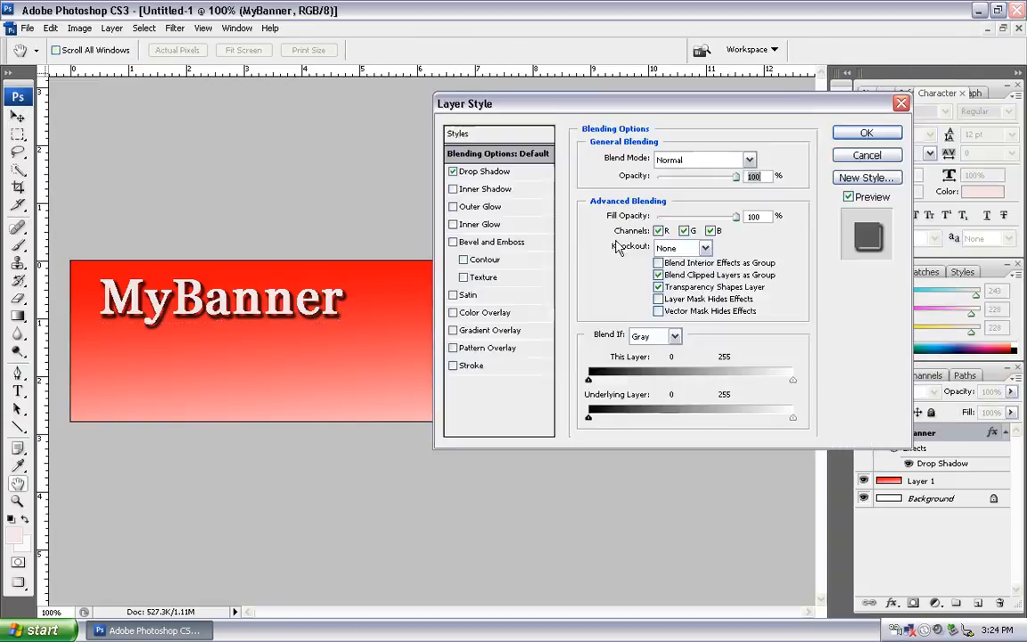
click(453, 171)
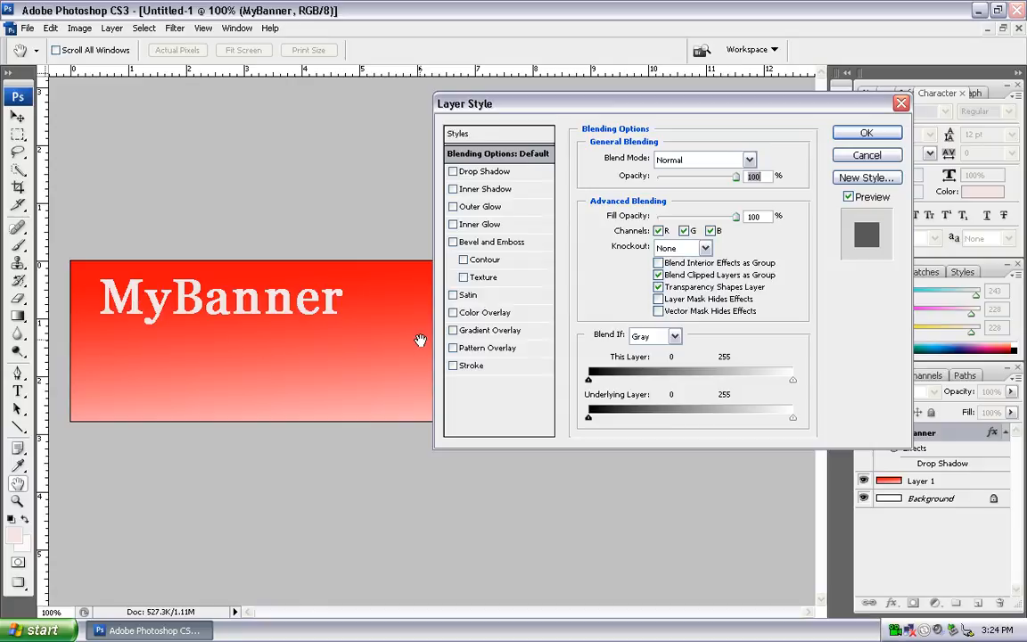
click(469, 367)
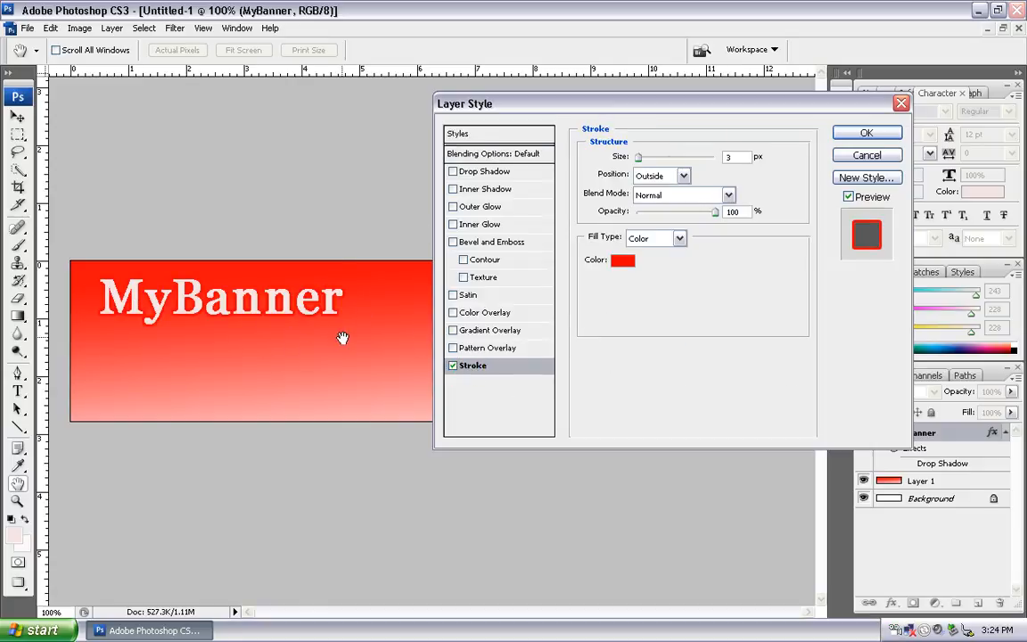
click(624, 260)
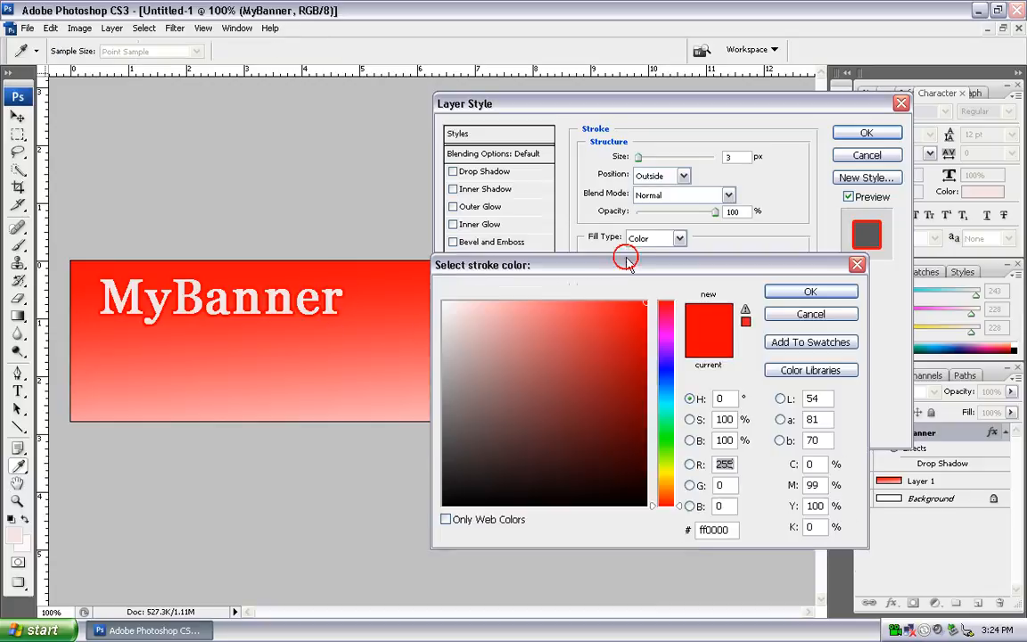
click(443, 302)
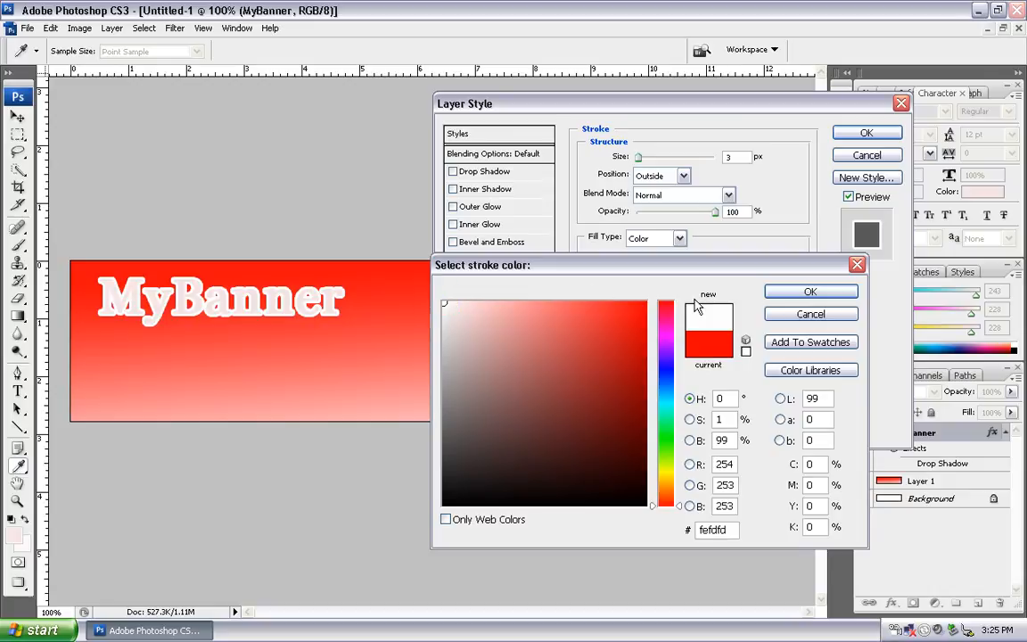
click(791, 294)
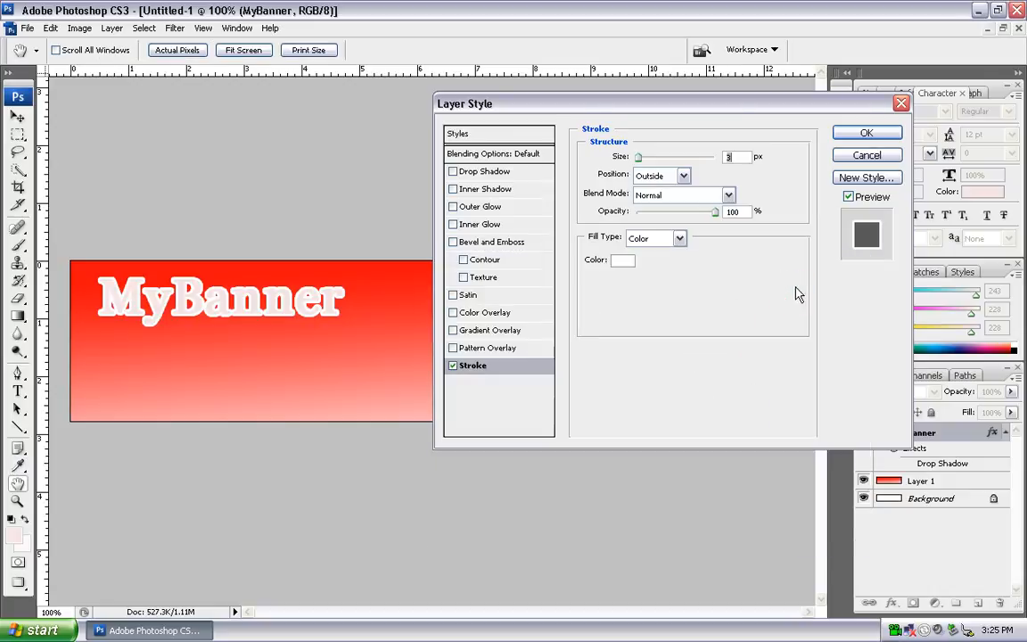
click(865, 132)
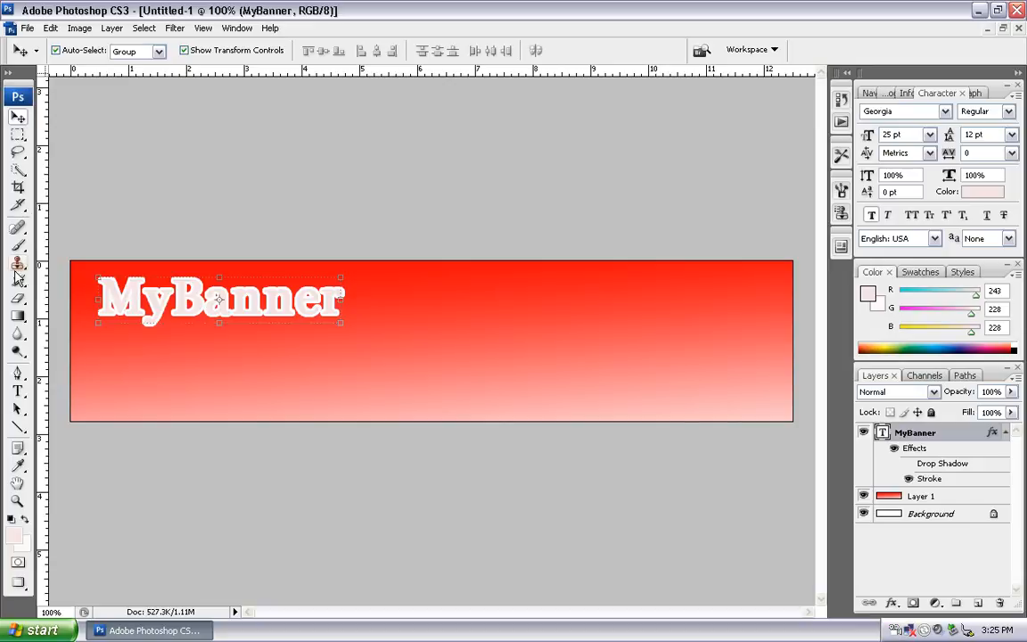
Recolor the whole MyBanner text to red (f10d0d)
click(17, 386)
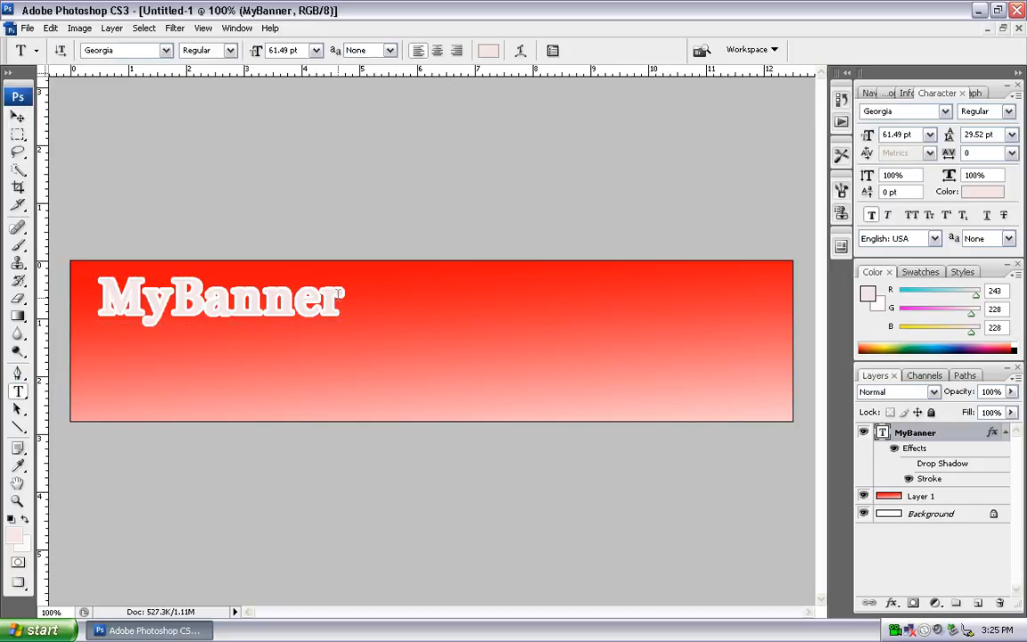
drag(340, 294, 103, 301)
click(486, 54)
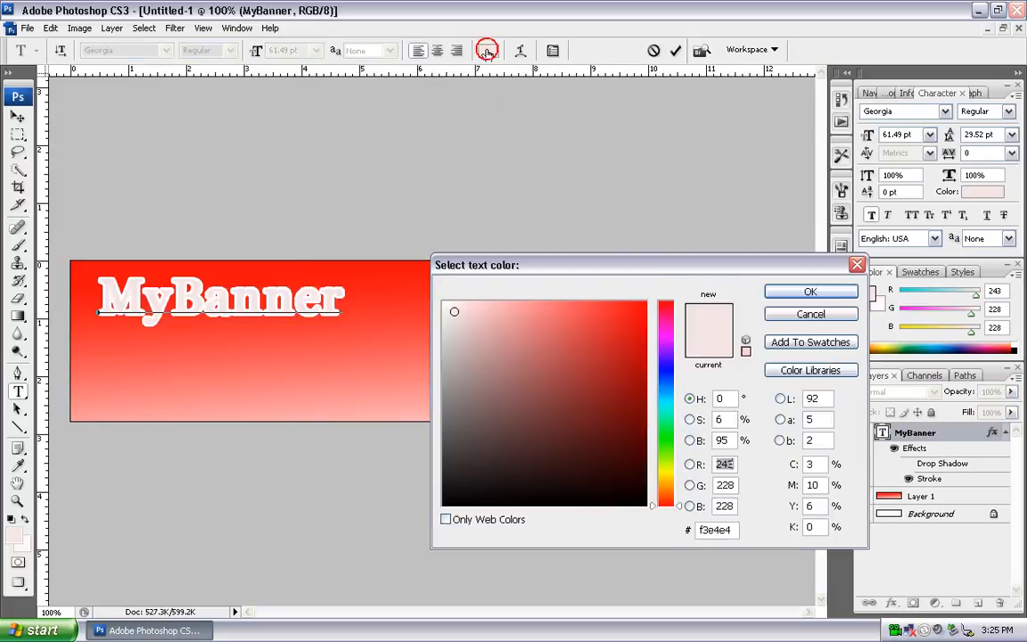
click(390, 261)
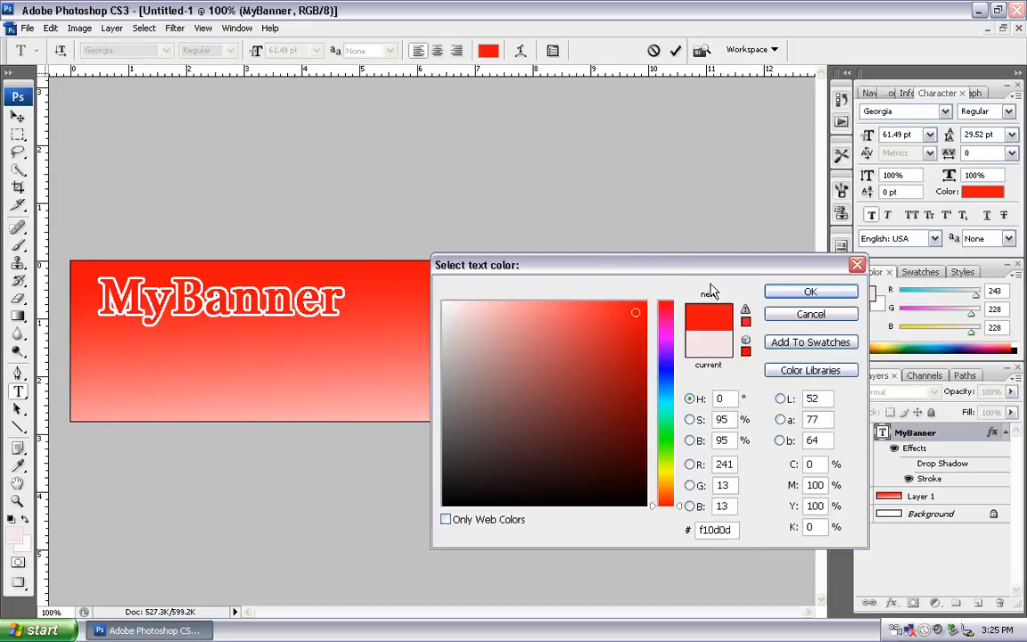
click(796, 292)
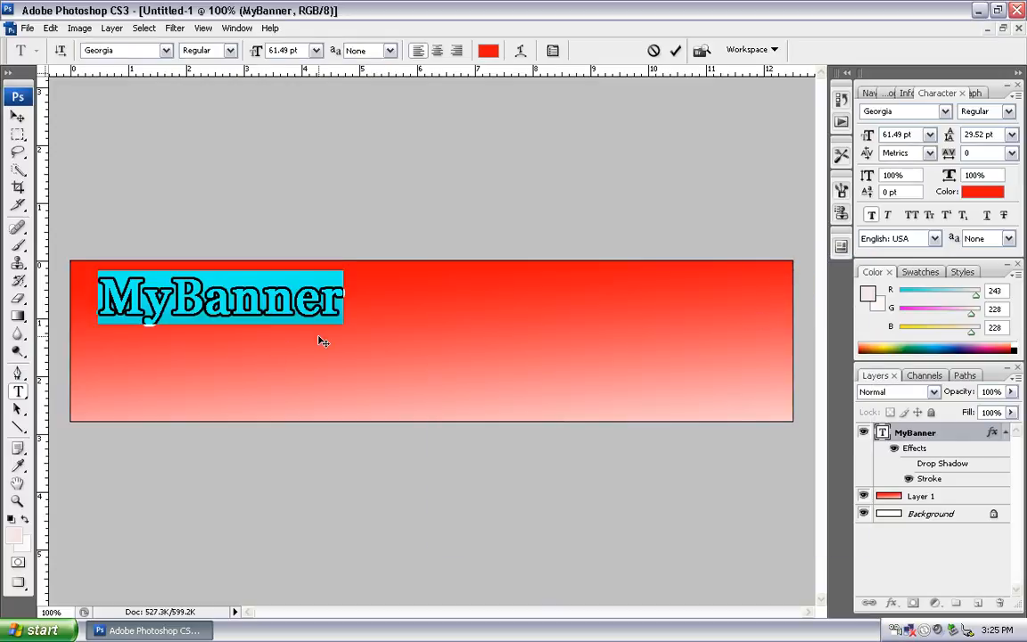
click(17, 119)
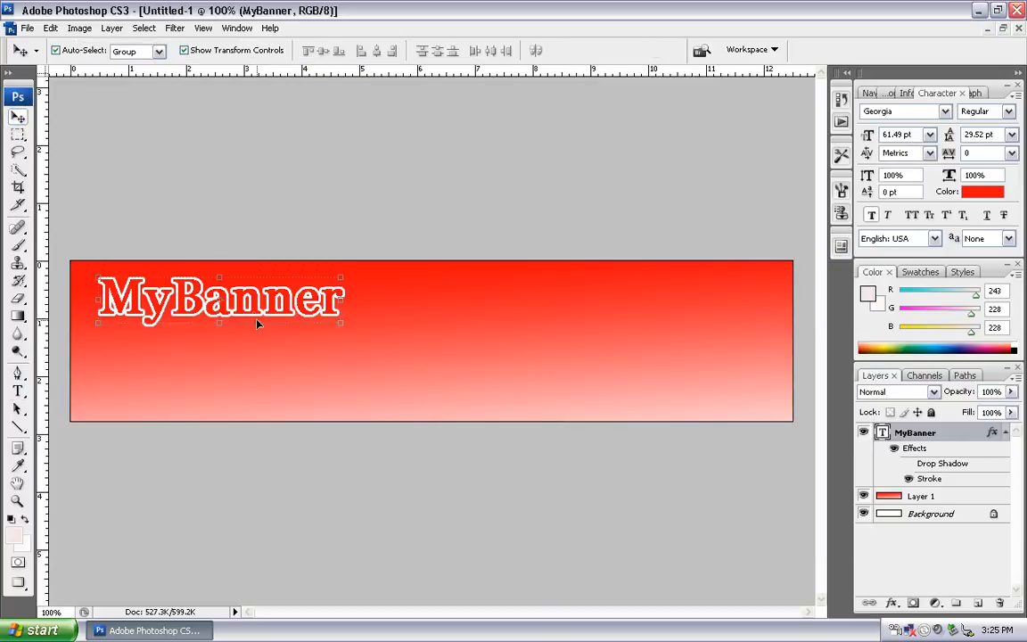
Thicken the MyBanner text's outside stroke slightly, and try an Outer Glow, switching it off again
right_click(972, 432)
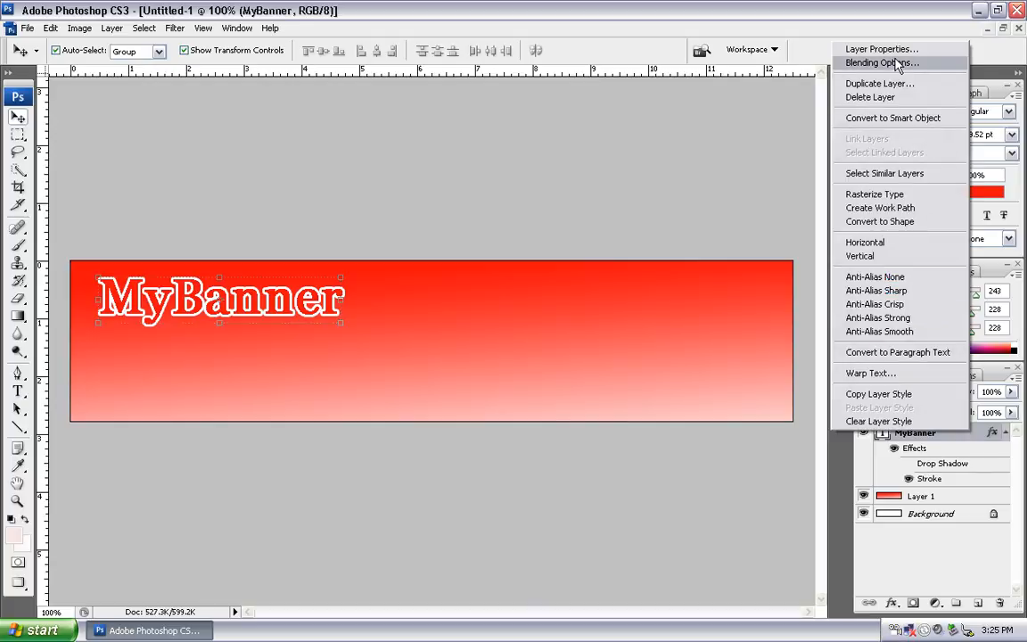
click(896, 64)
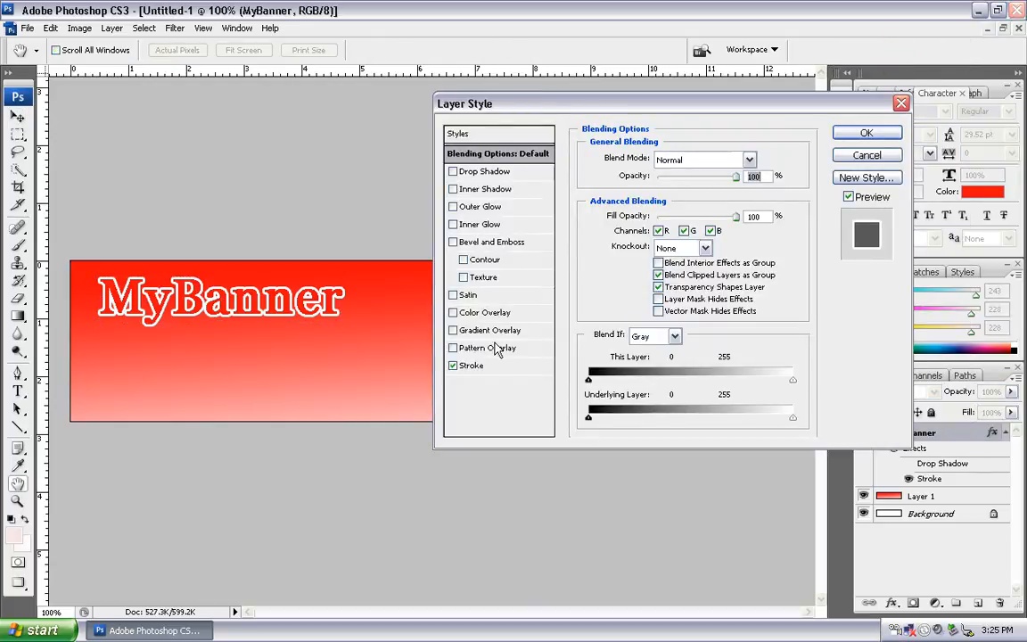
click(474, 367)
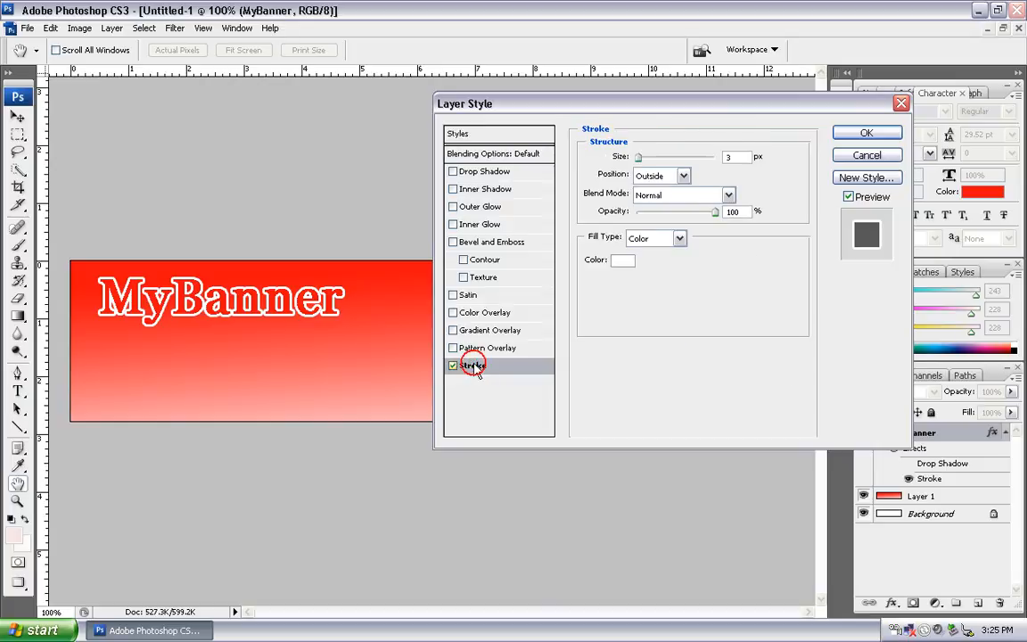
drag(637, 161, 639, 158)
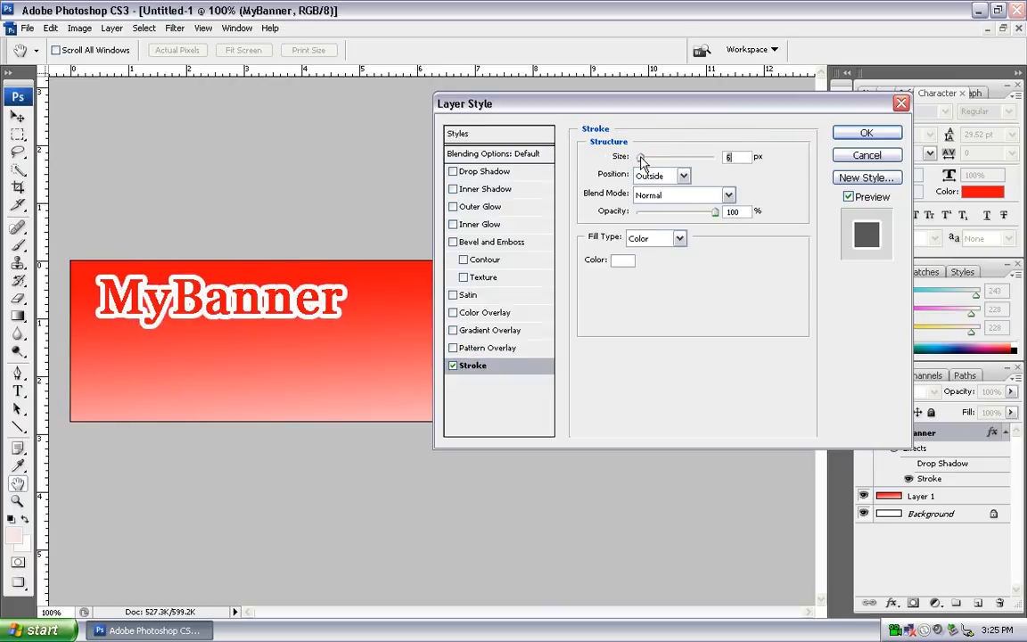
click(493, 207)
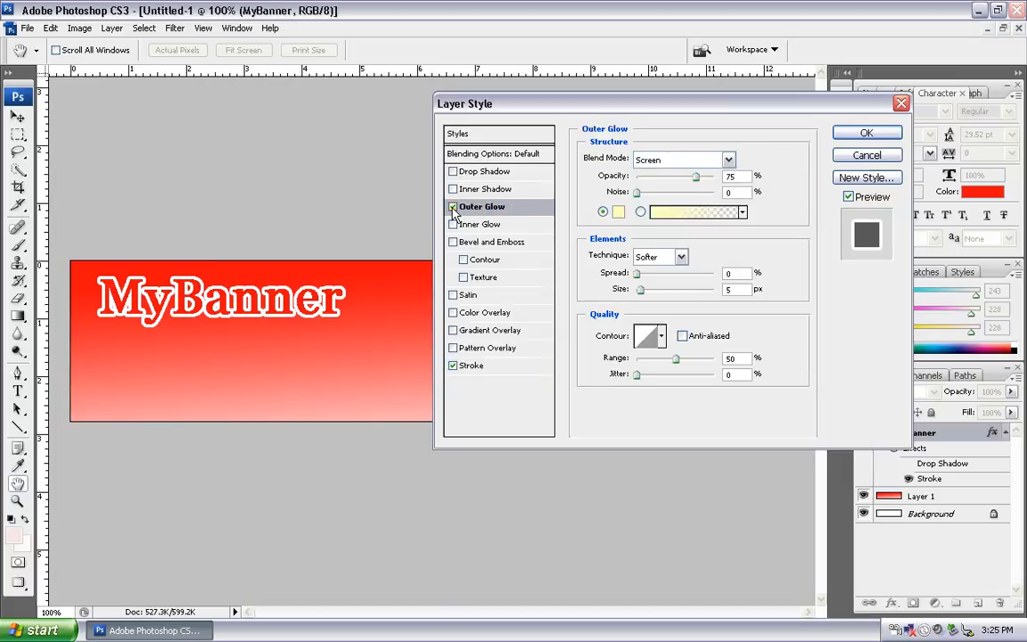
click(452, 207)
Apply a Drop Shadow to the MyBanner text with a size of 13 px and the linear contour
click(486, 171)
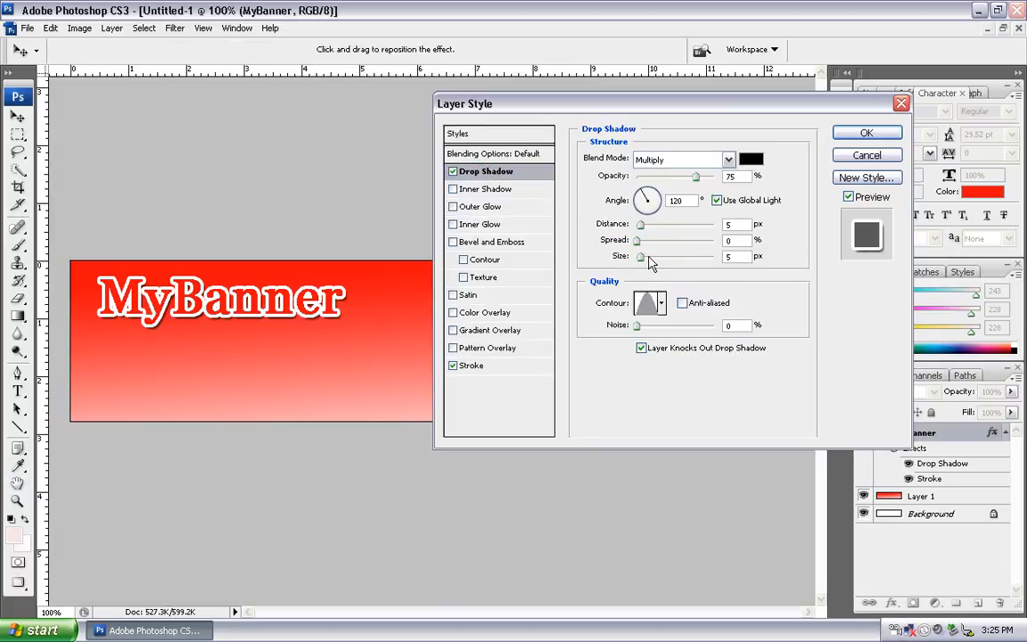
drag(640, 257, 645, 258)
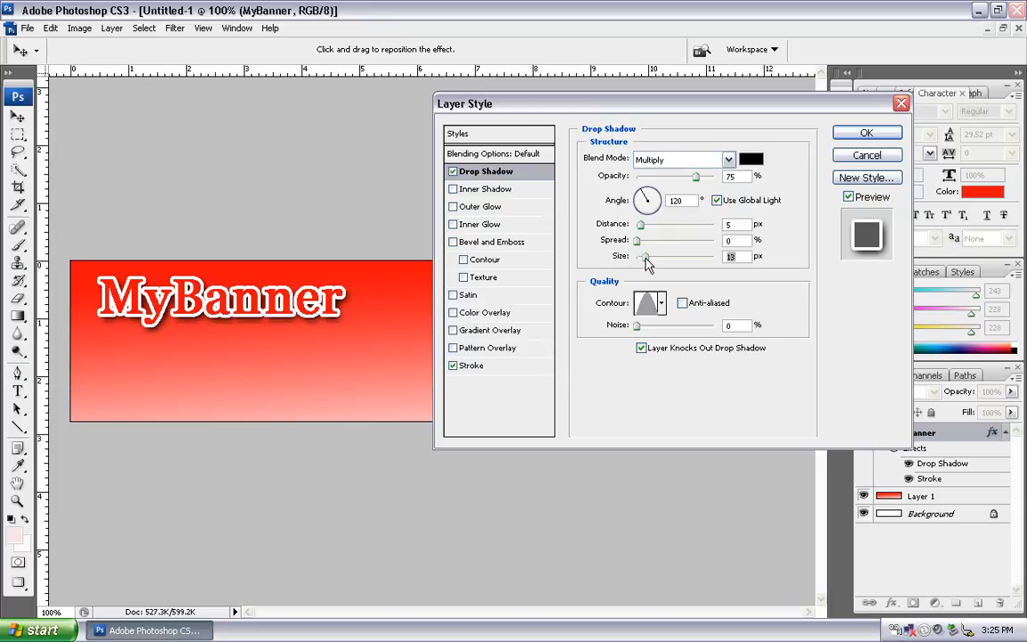
click(661, 304)
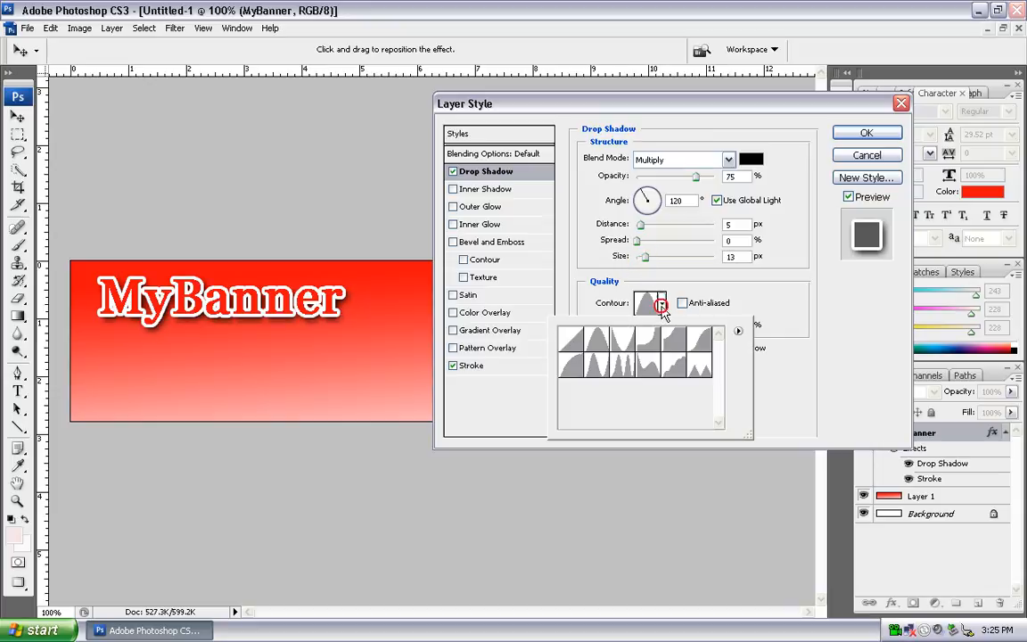
click(572, 340)
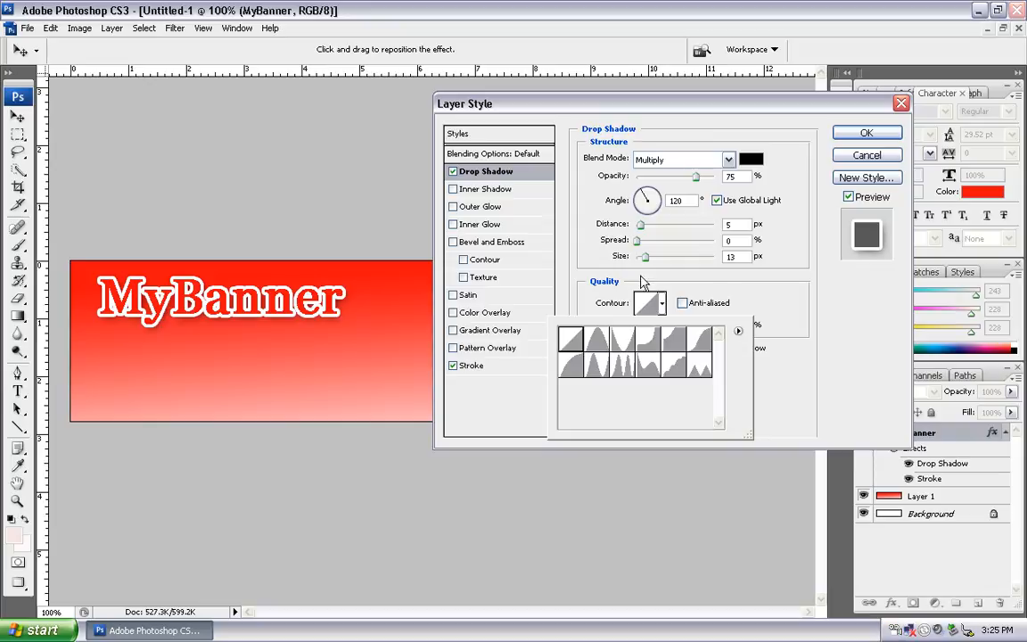
click(863, 132)
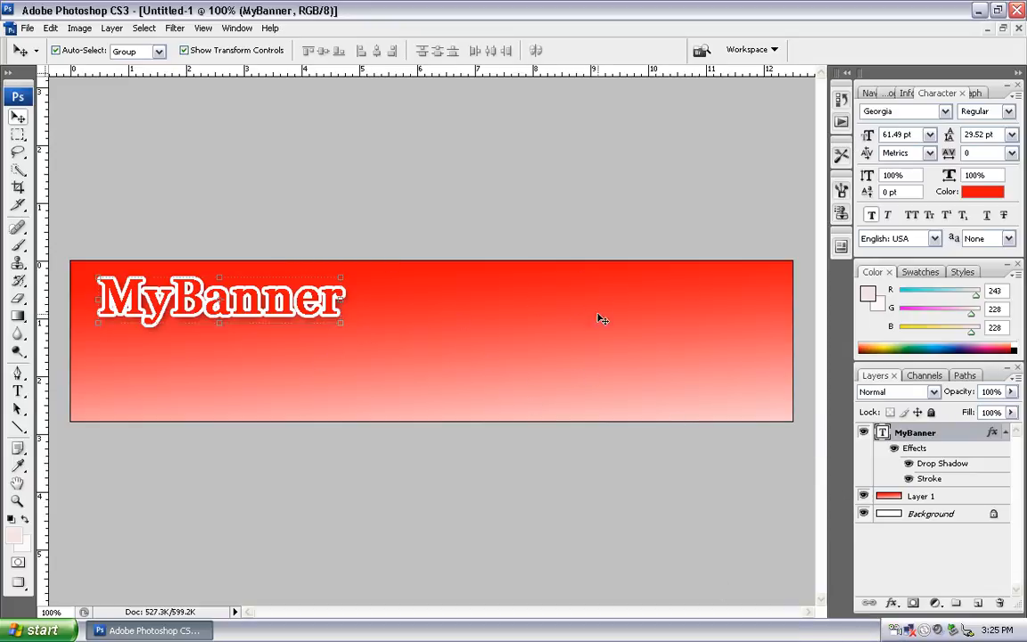
Create a new layer and select a full-width horizontal strip about 0.4 inch high in the lower part of the banner
click(977, 603)
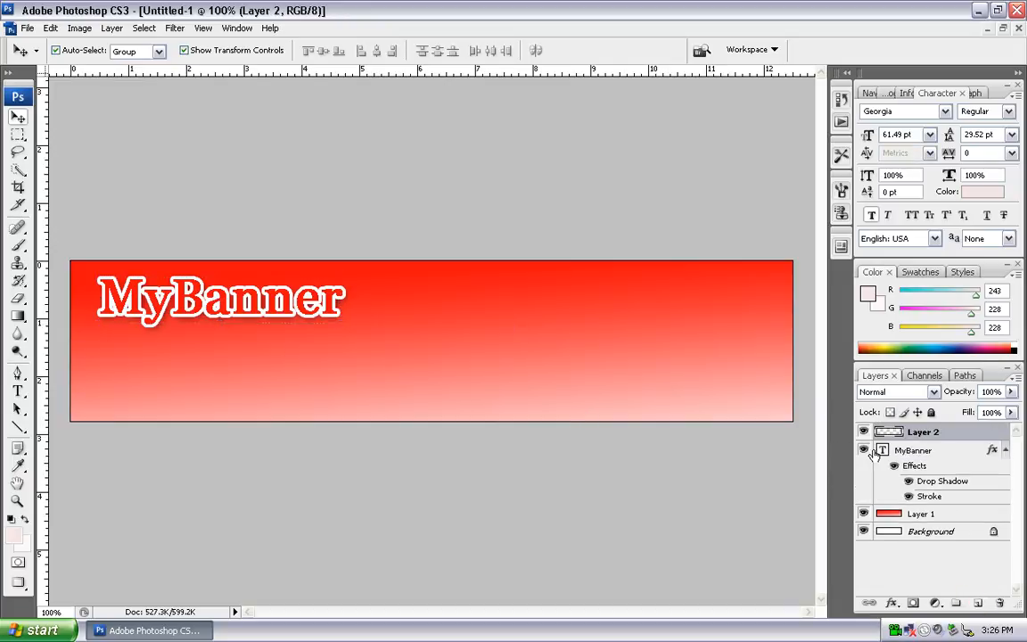
click(18, 134)
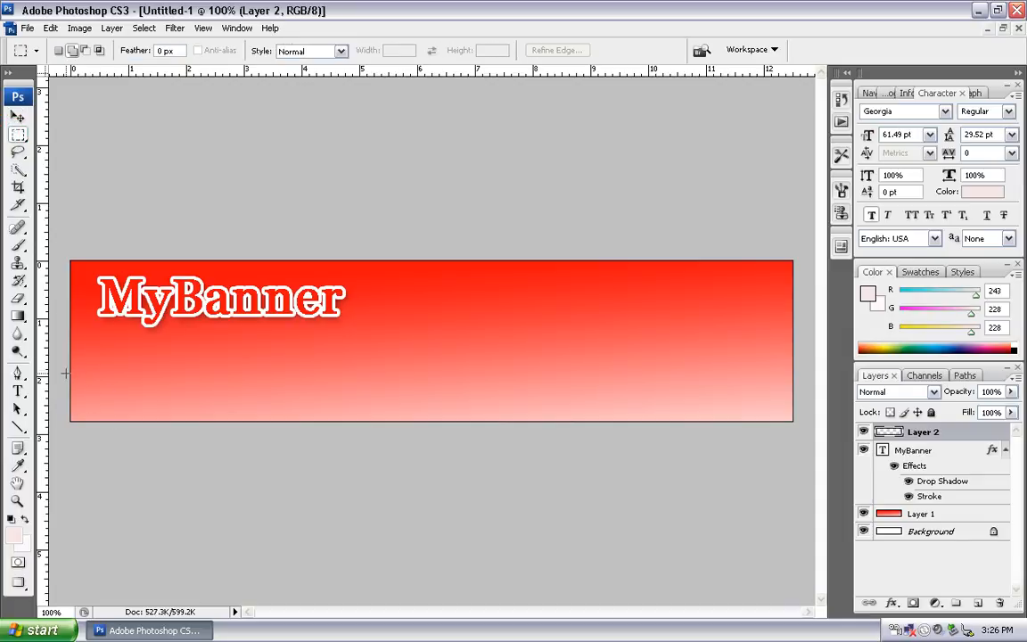
drag(71, 369, 796, 394)
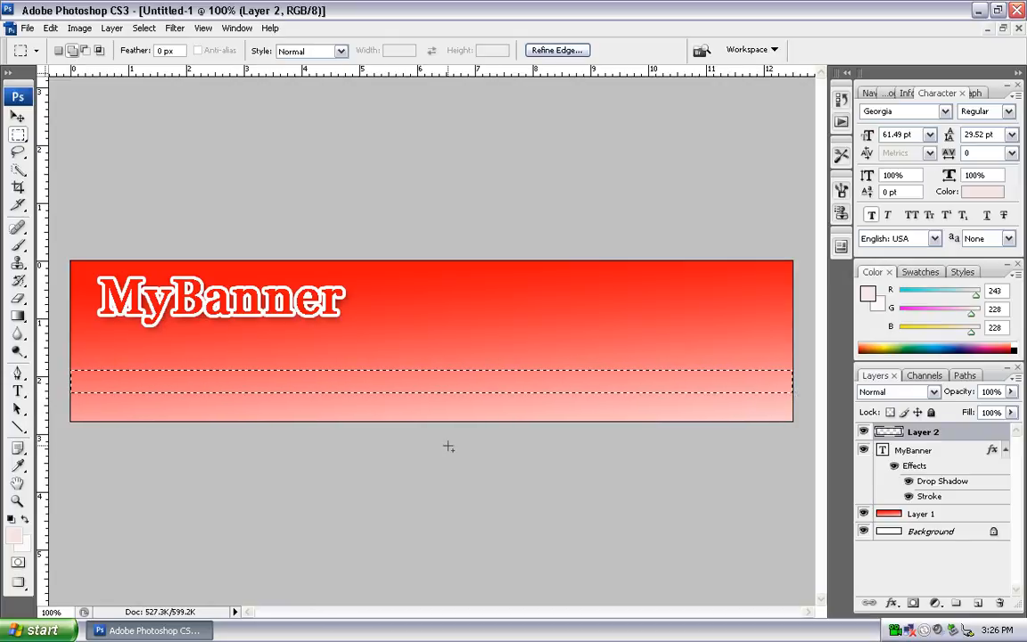
Set the foreground color to grey a79d9d and fill the selected strip with the Paint Bucket
click(13, 538)
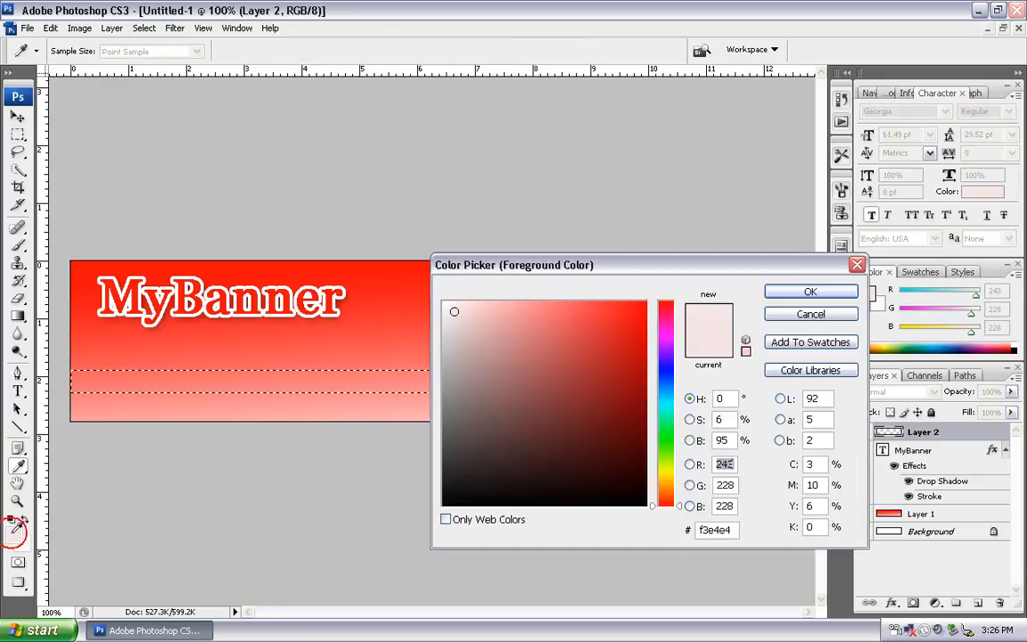
click(454, 372)
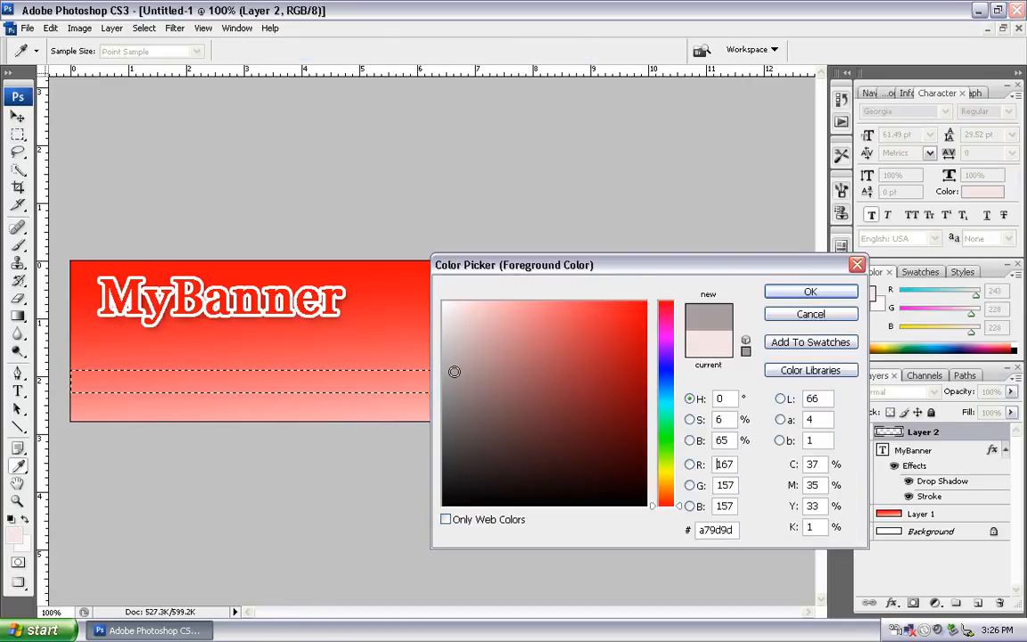
click(780, 295)
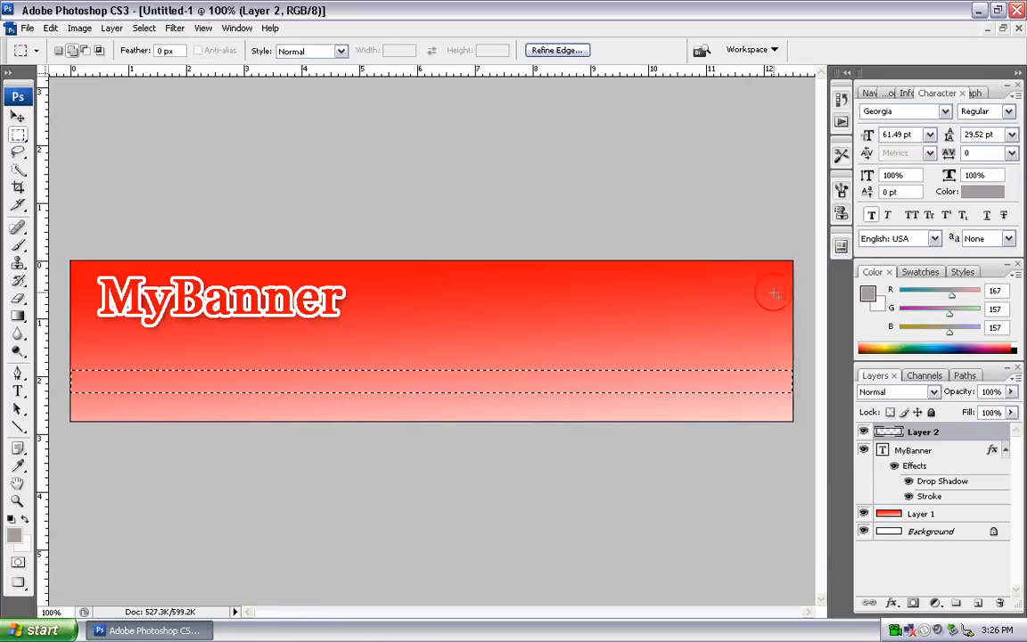
click(18, 315)
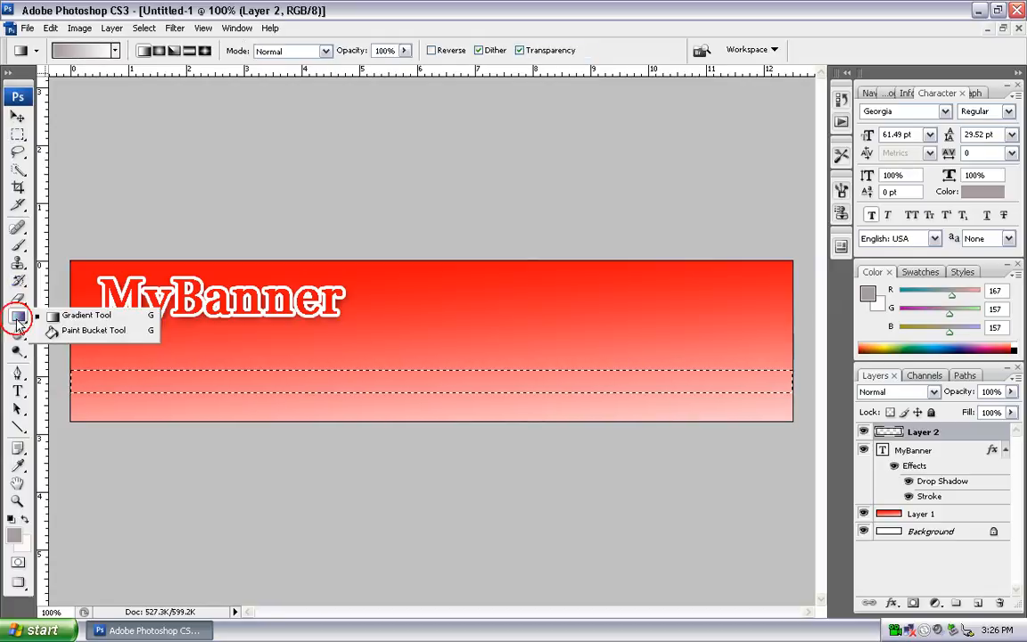
click(93, 331)
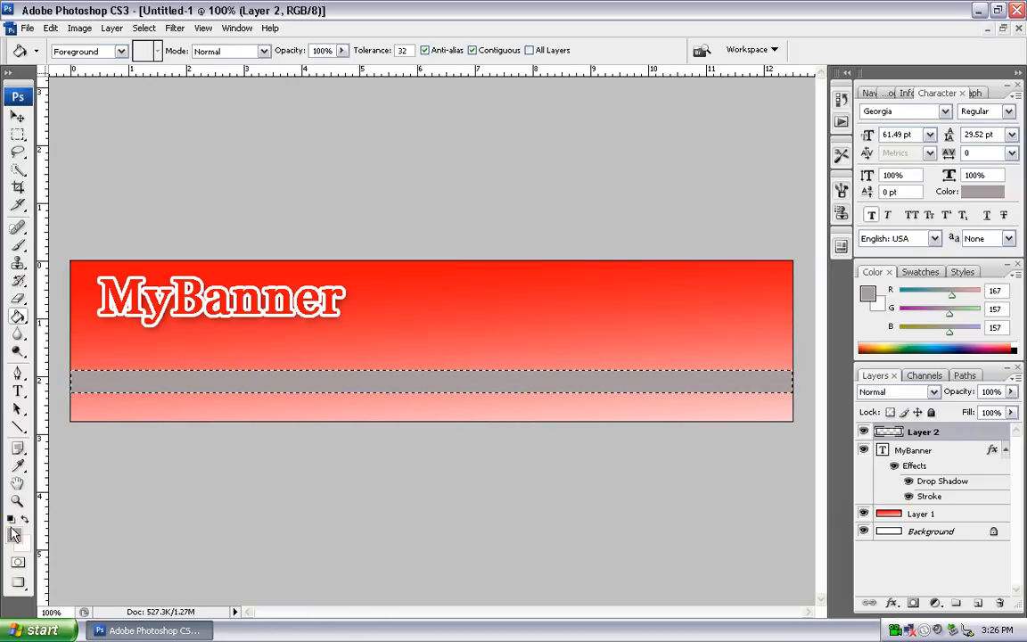
Refill the strip with a darker grey, RGB 144, 137, 137
click(14, 535)
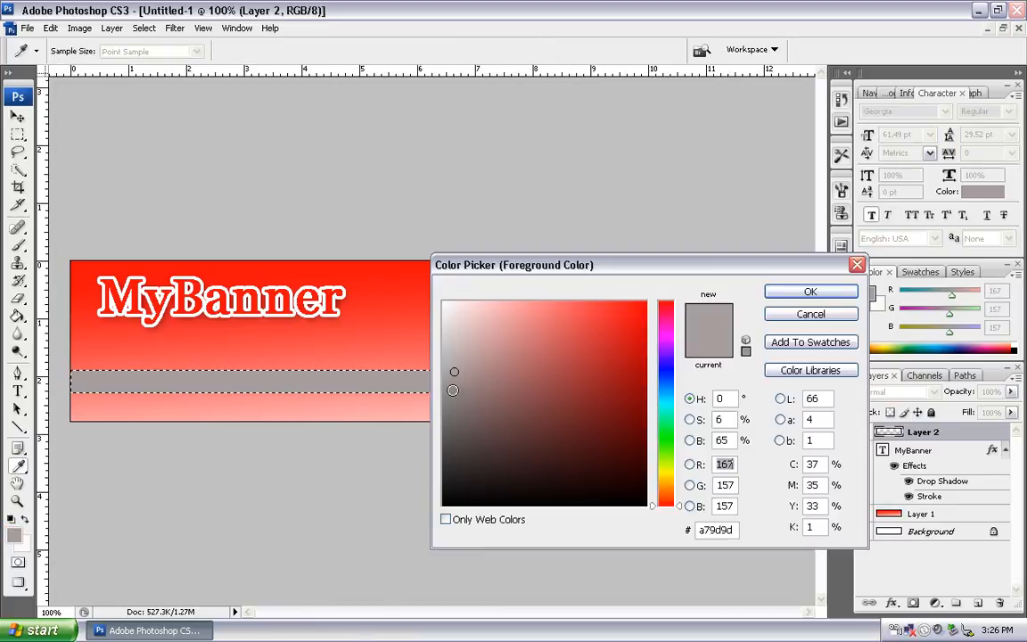
click(453, 390)
click(810, 292)
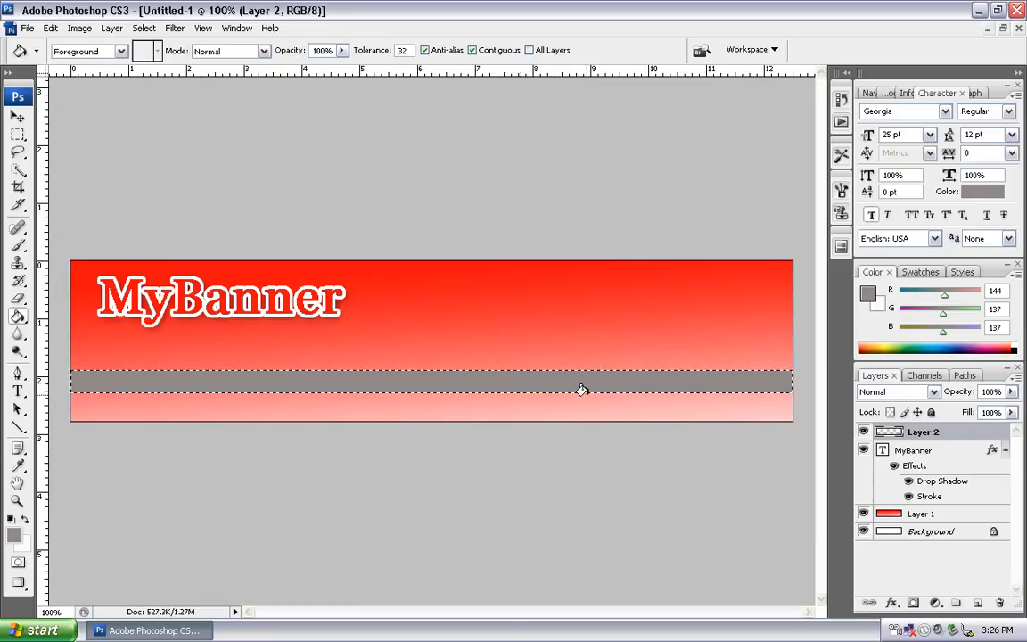
Try an Outer Glow on the grey strip's layer, using the pale yellow glow color ffffbe
right_click(936, 434)
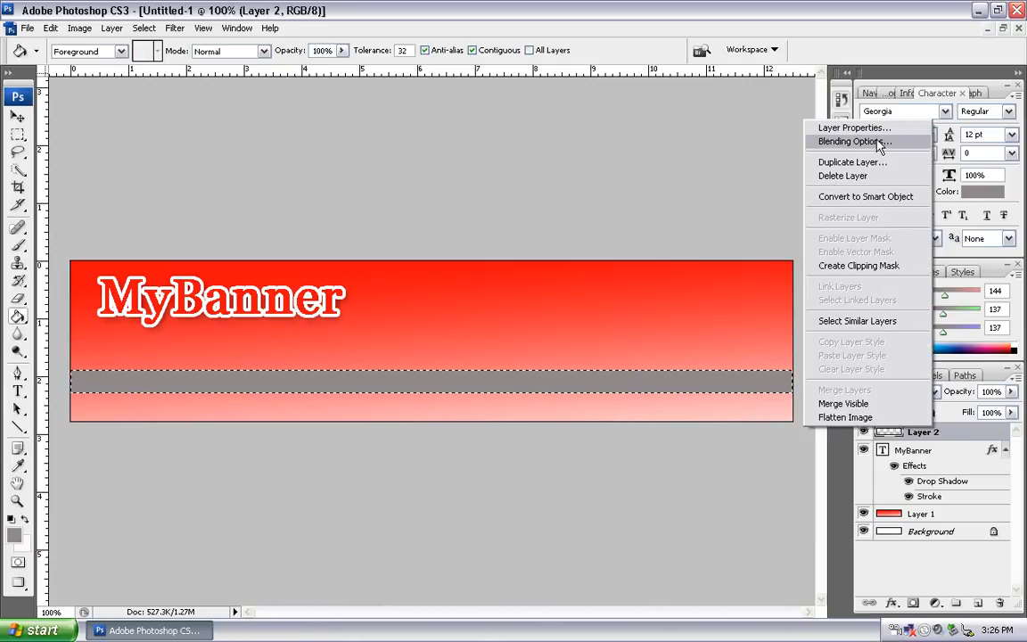
click(814, 141)
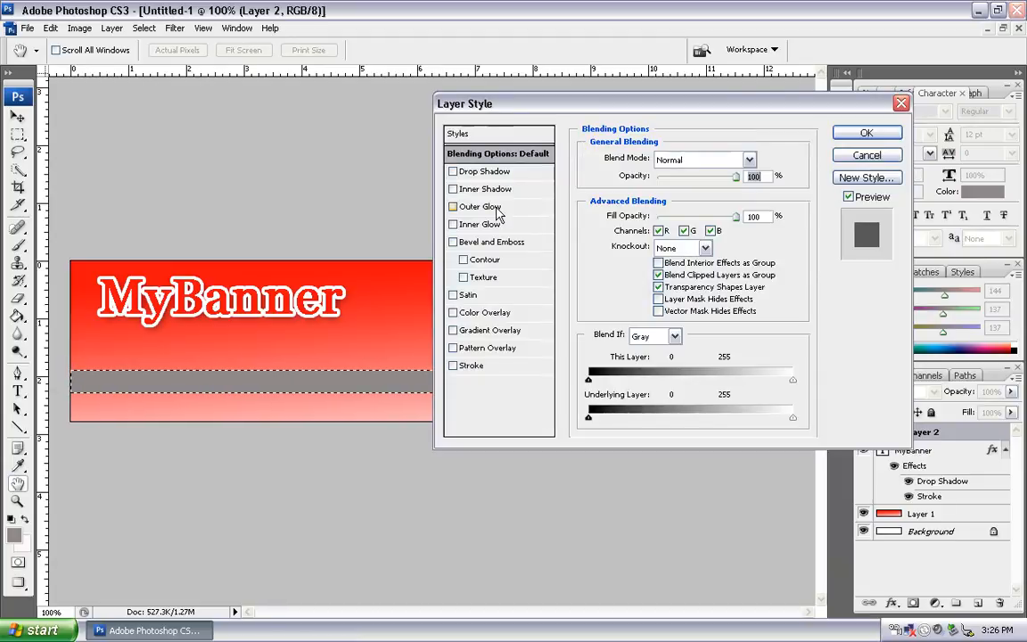
click(495, 209)
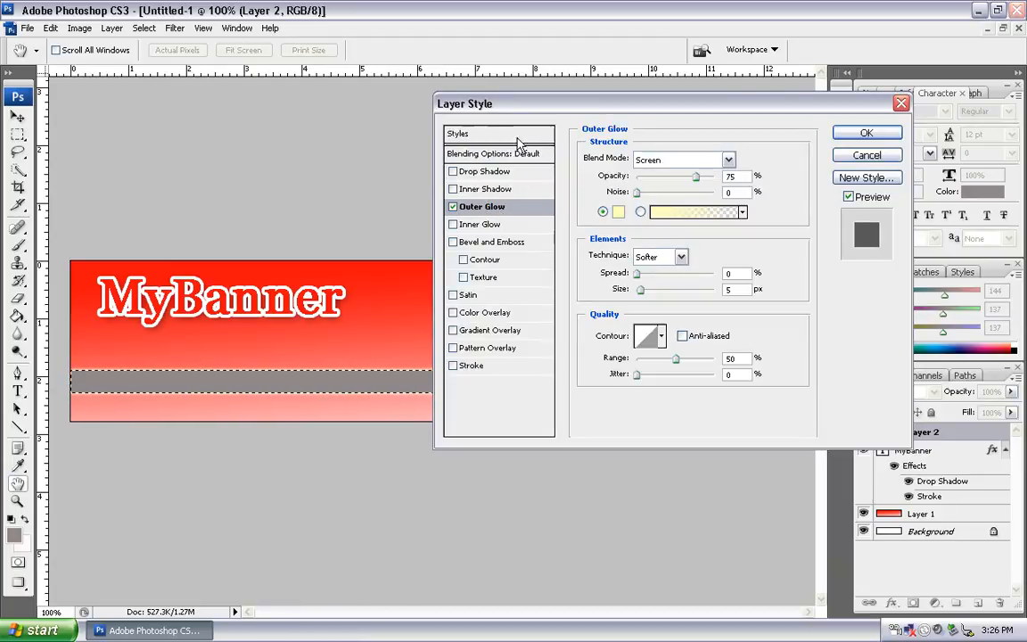
drag(486, 109, 636, 143)
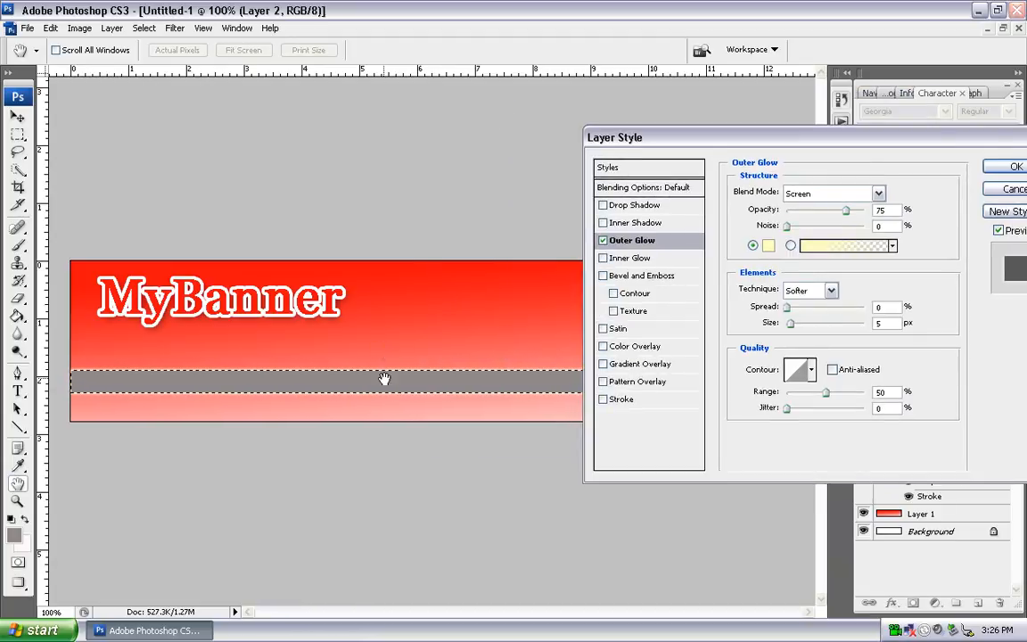
click(767, 246)
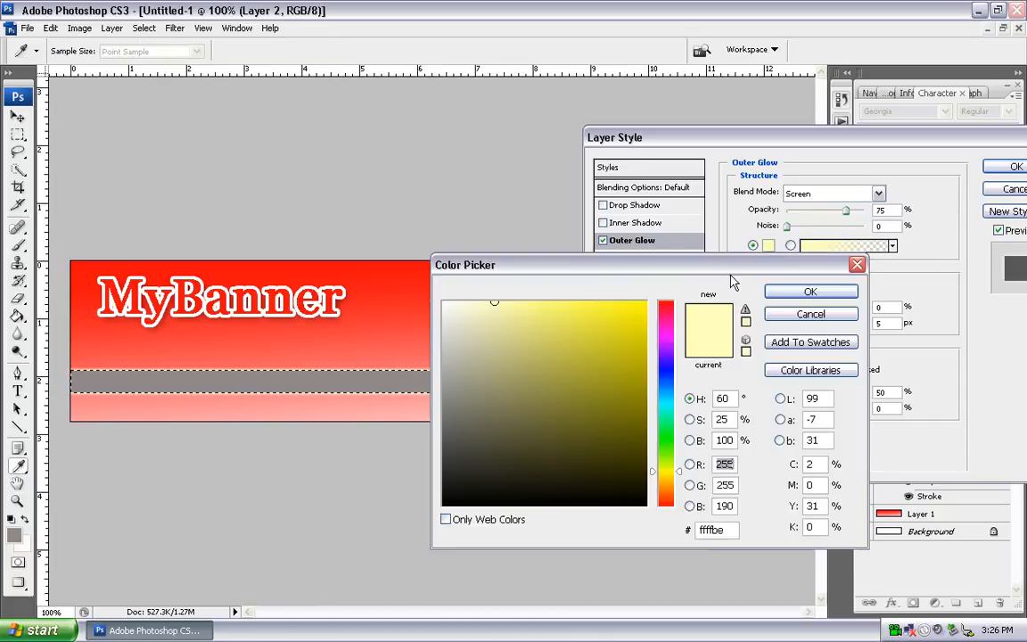
click(784, 294)
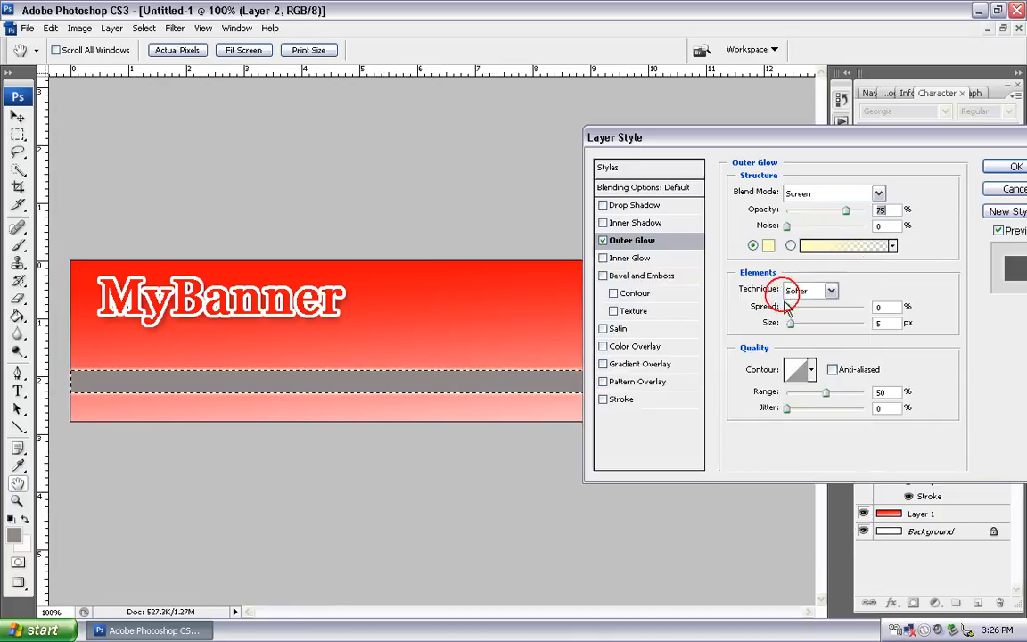
Compare Outer Glow contour presets on the grey strip, and switch the glow off to try Inner Glow instead
click(812, 371)
click(772, 407)
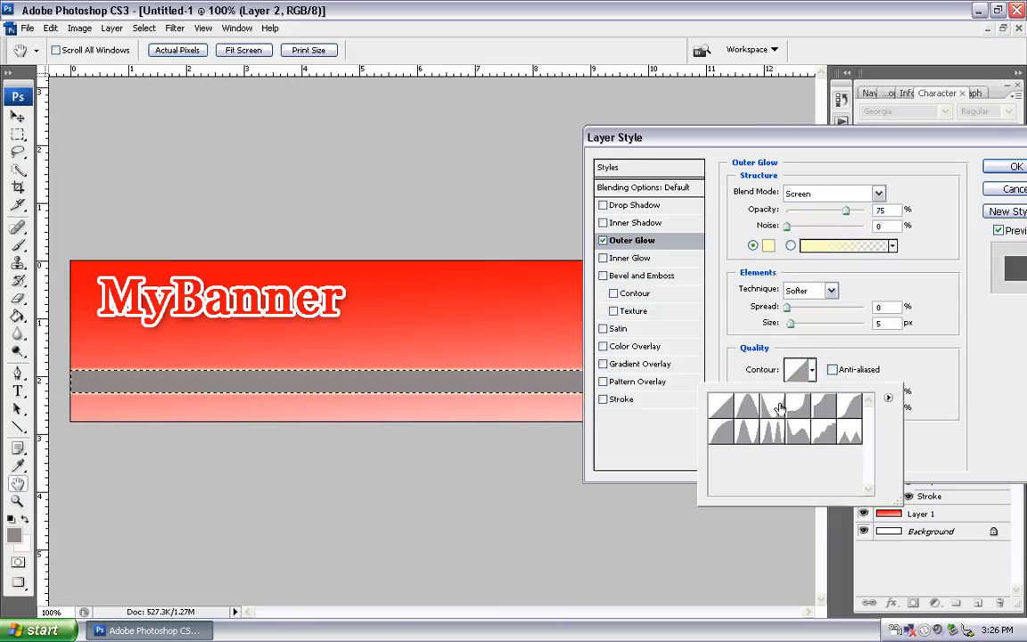
click(796, 430)
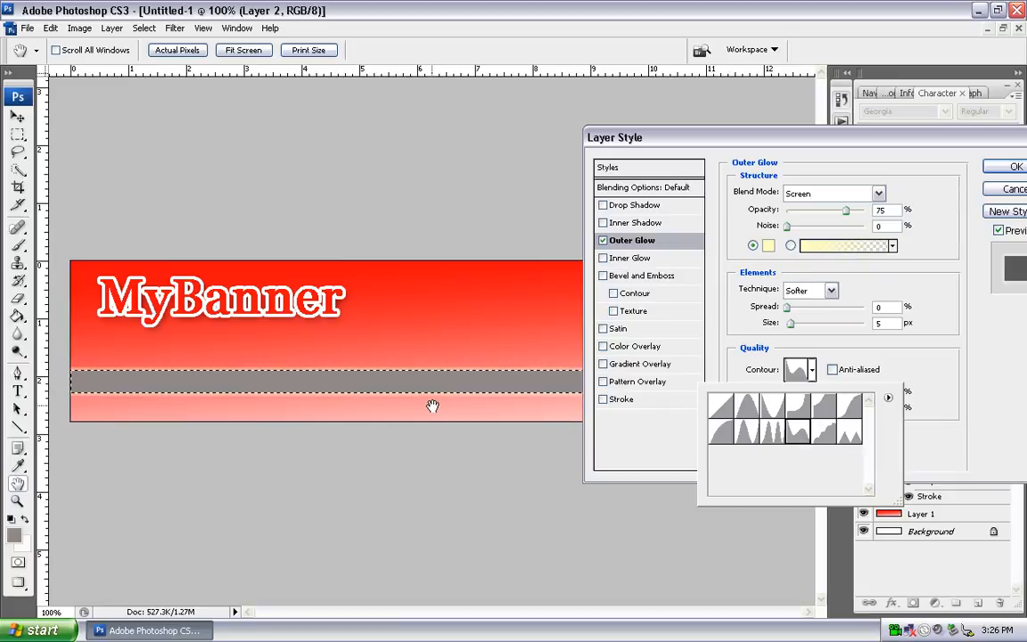
click(745, 410)
click(720, 407)
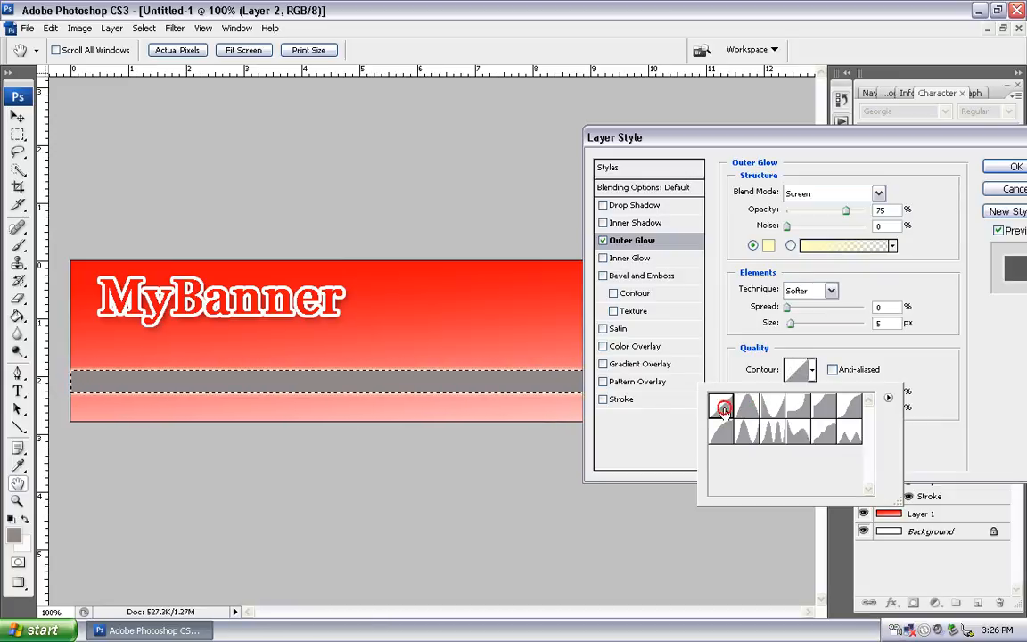
drag(898, 153, 778, 132)
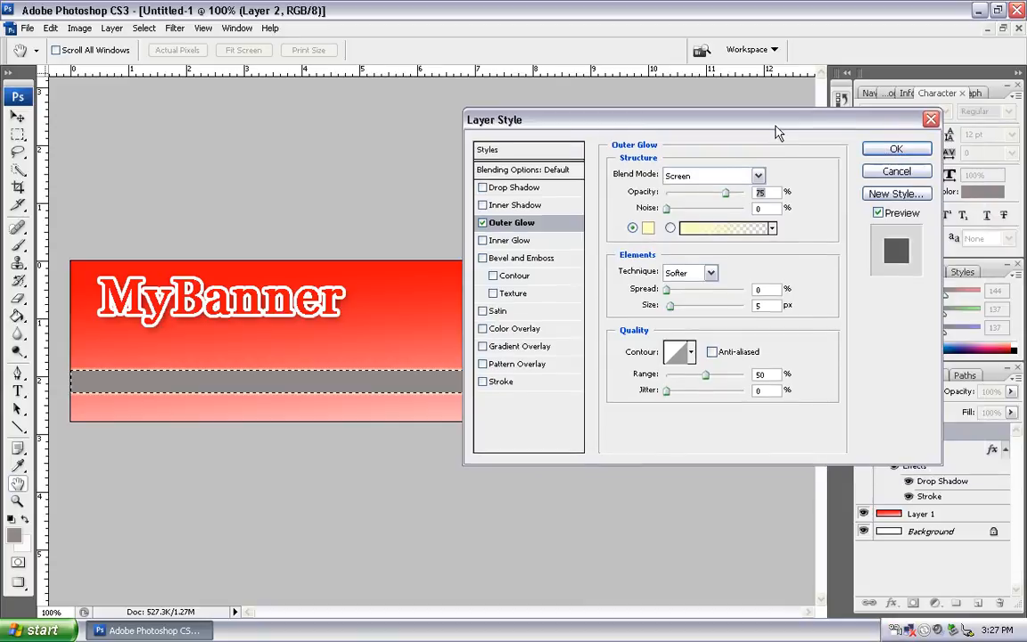
click(483, 224)
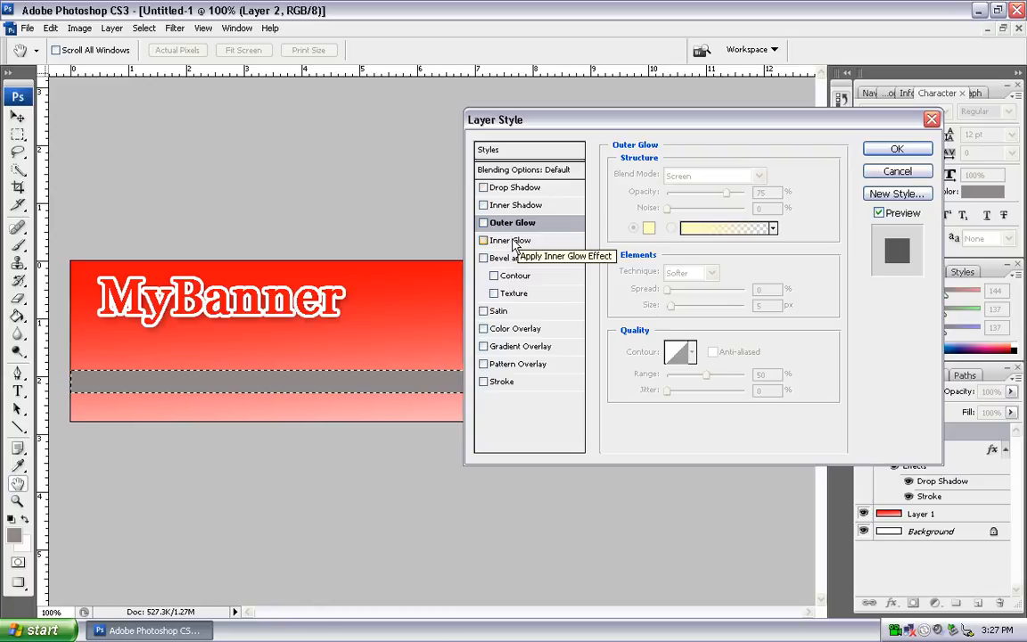
click(484, 240)
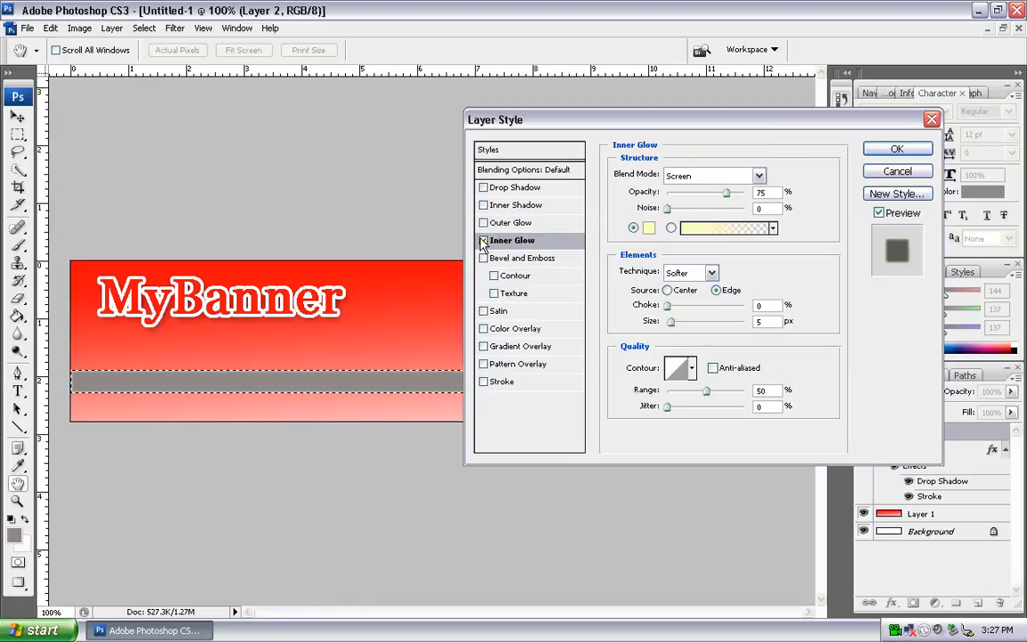
Give the grey strip a Drop Shadow at 120° with 5 px distance and 5 px size, and clear the selection
click(512, 188)
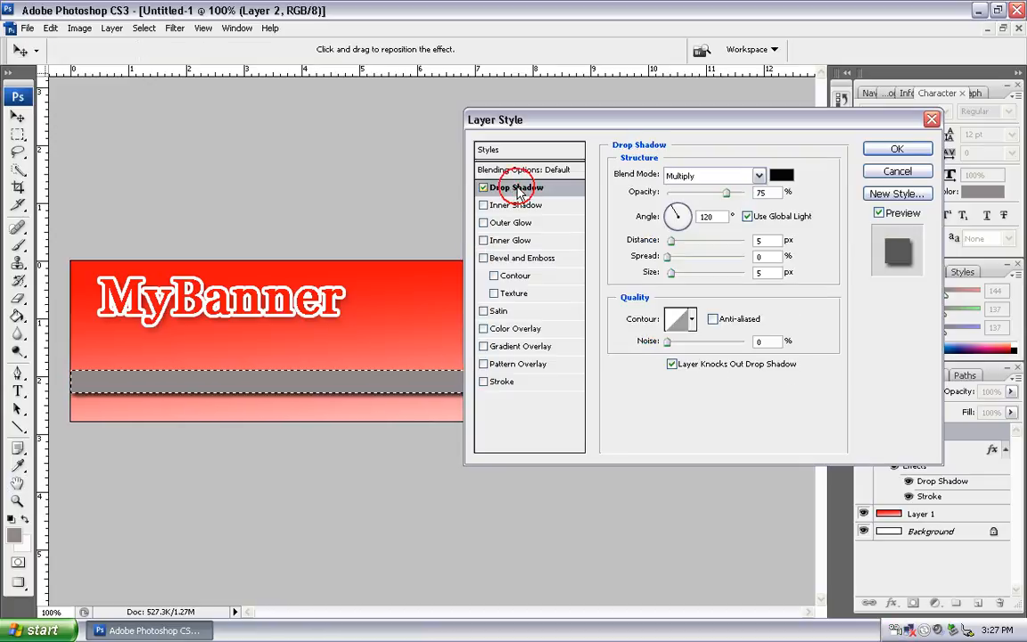
click(897, 149)
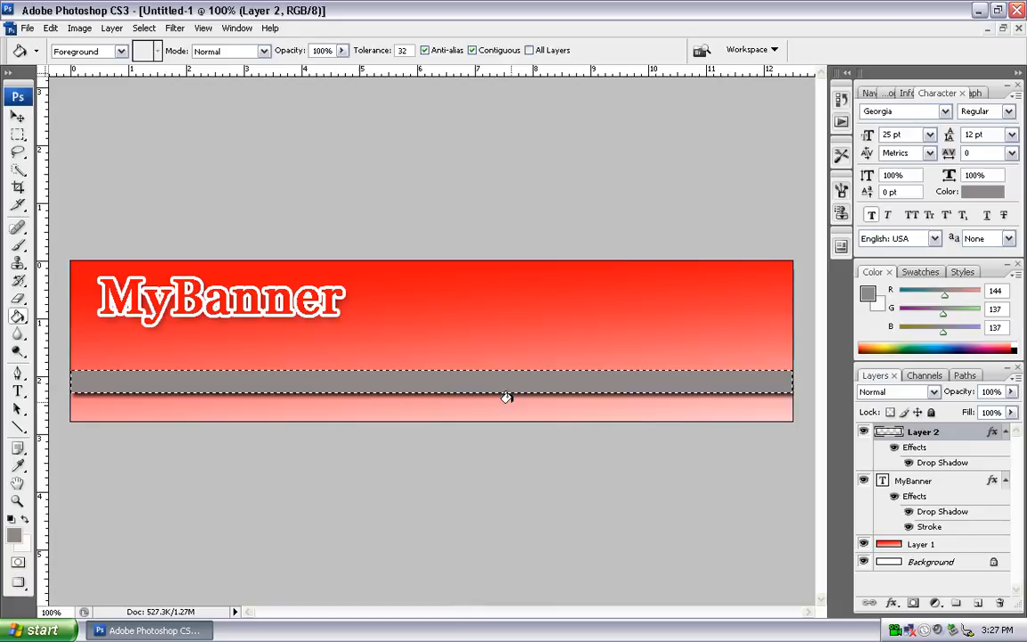
key(ctrl+d)
Export the banner for the web as a maximum-quality JPEG named banner-2 in the photoshop design folder
click(28, 28)
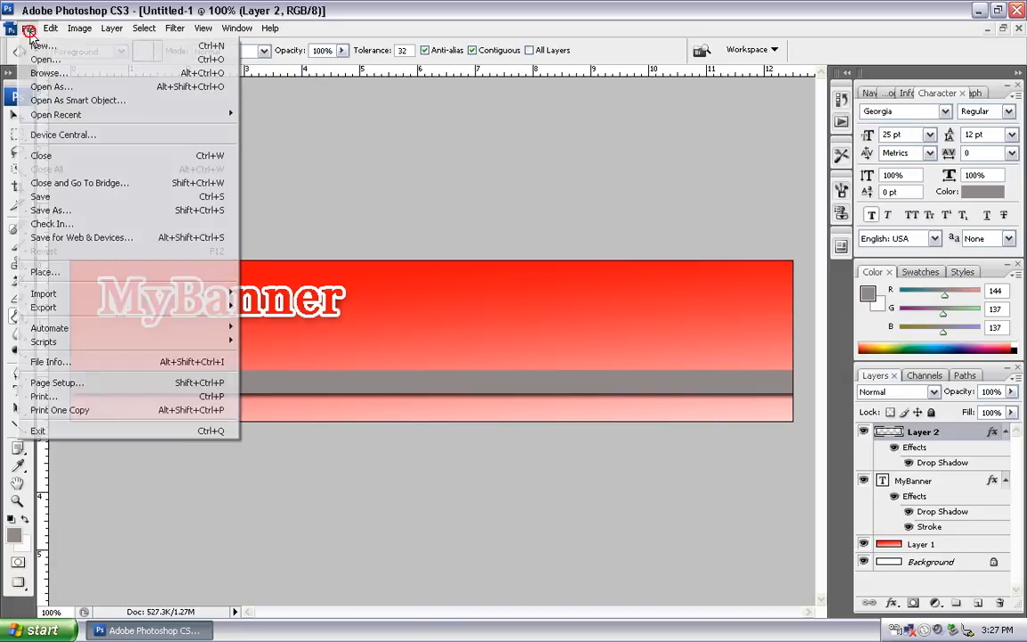
click(96, 238)
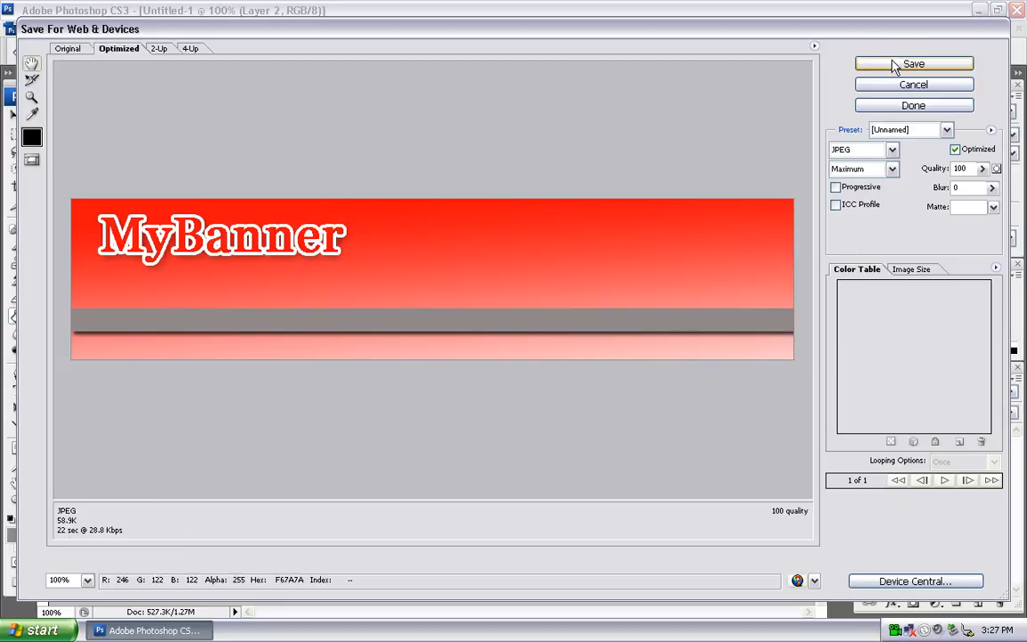
click(892, 149)
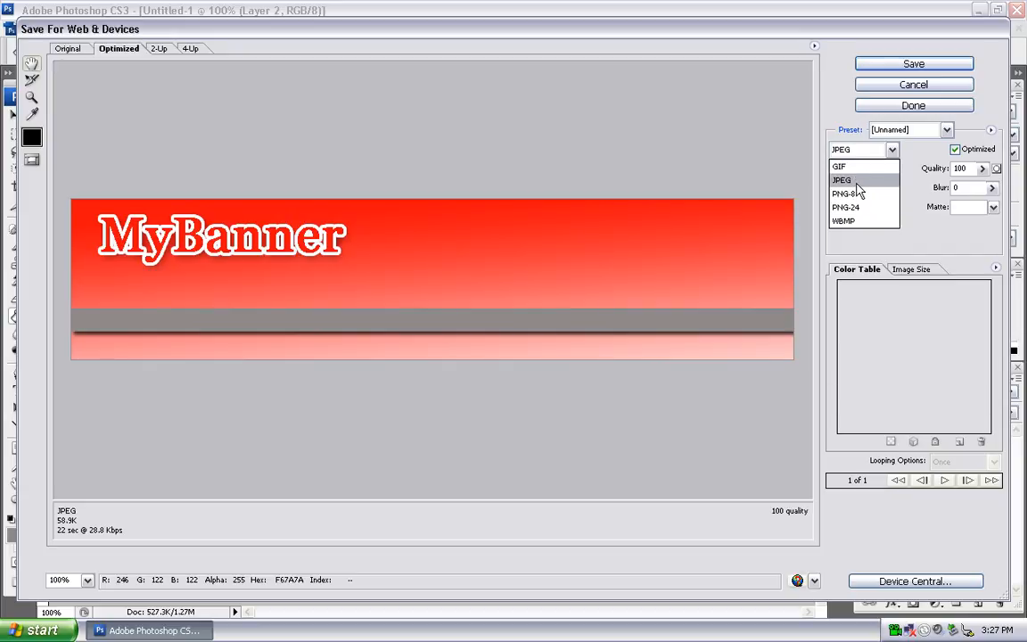
click(857, 184)
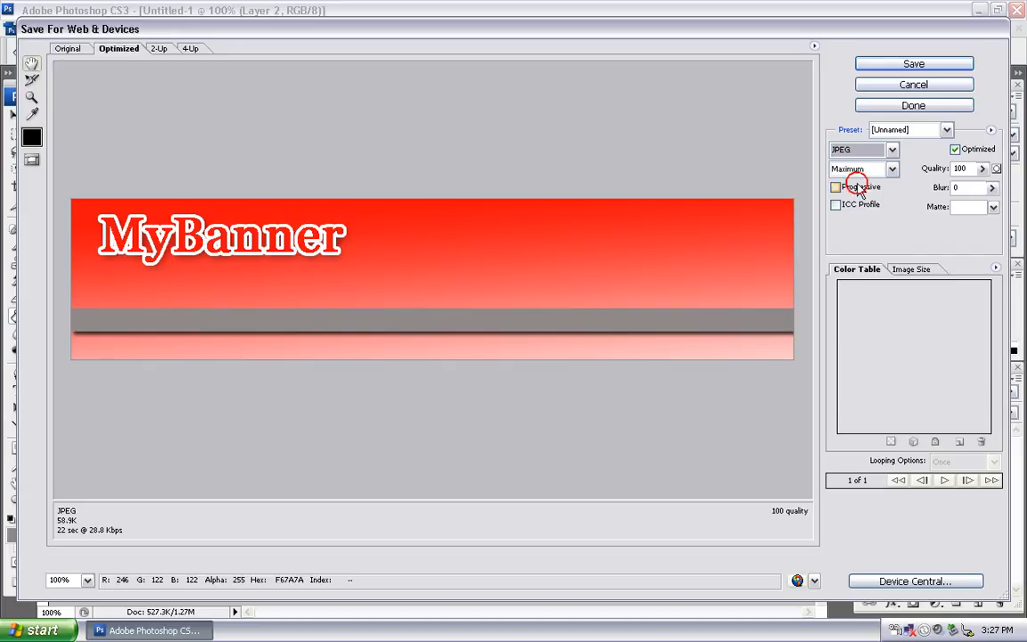
click(919, 63)
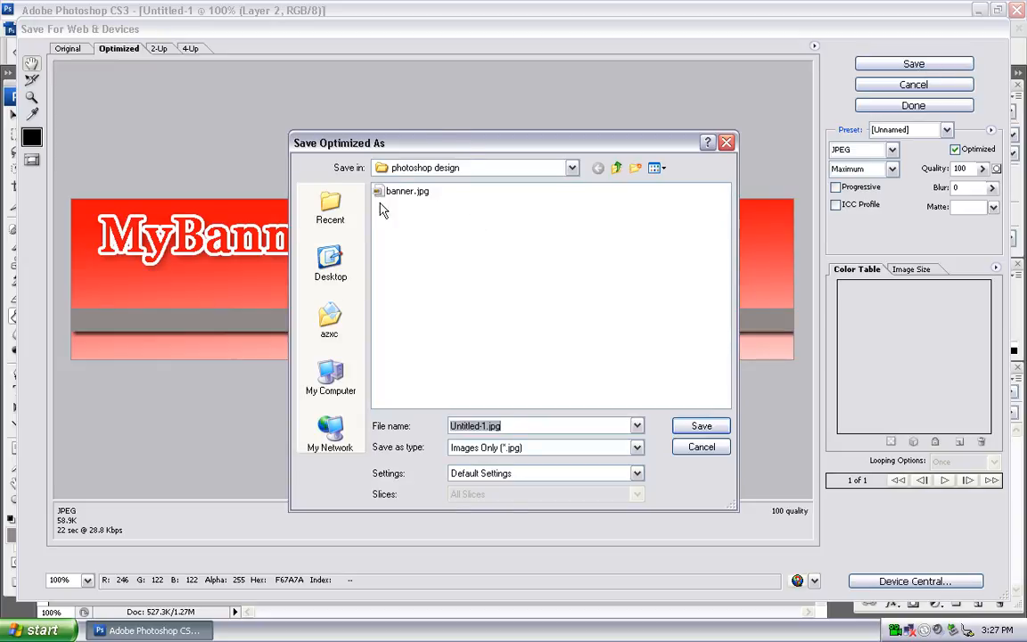
text(banner-2)
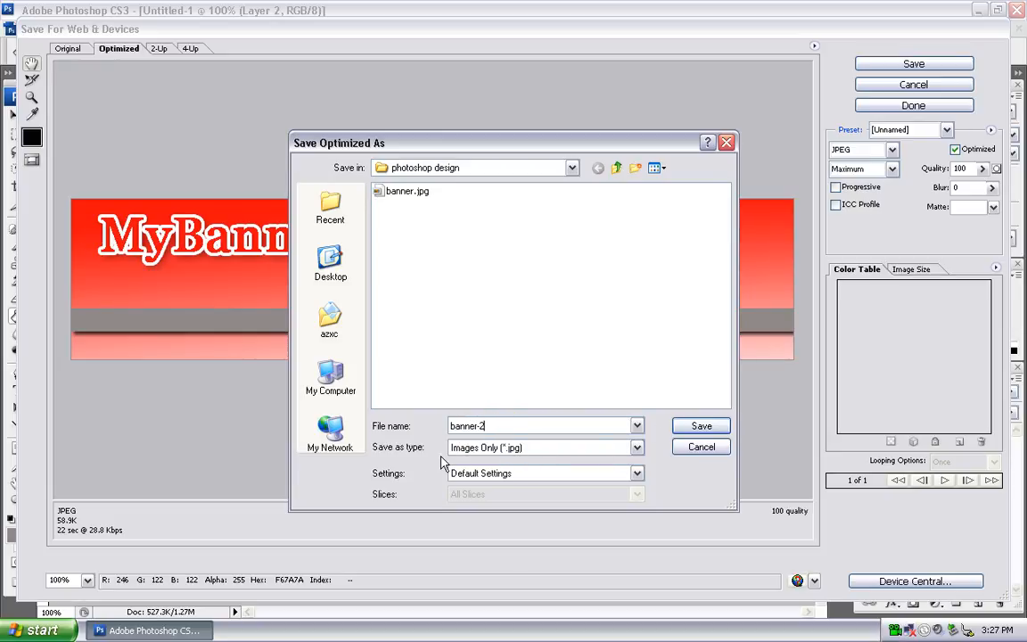
click(701, 425)
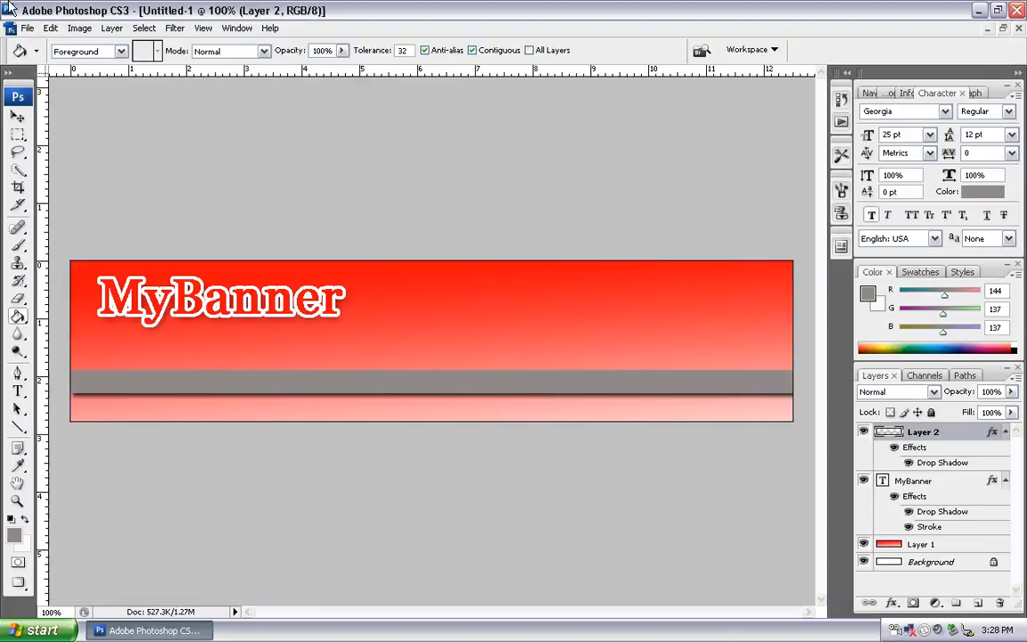
Save the layered document as banner-2.psd in the photoshop design folder on the desktop
click(27, 28)
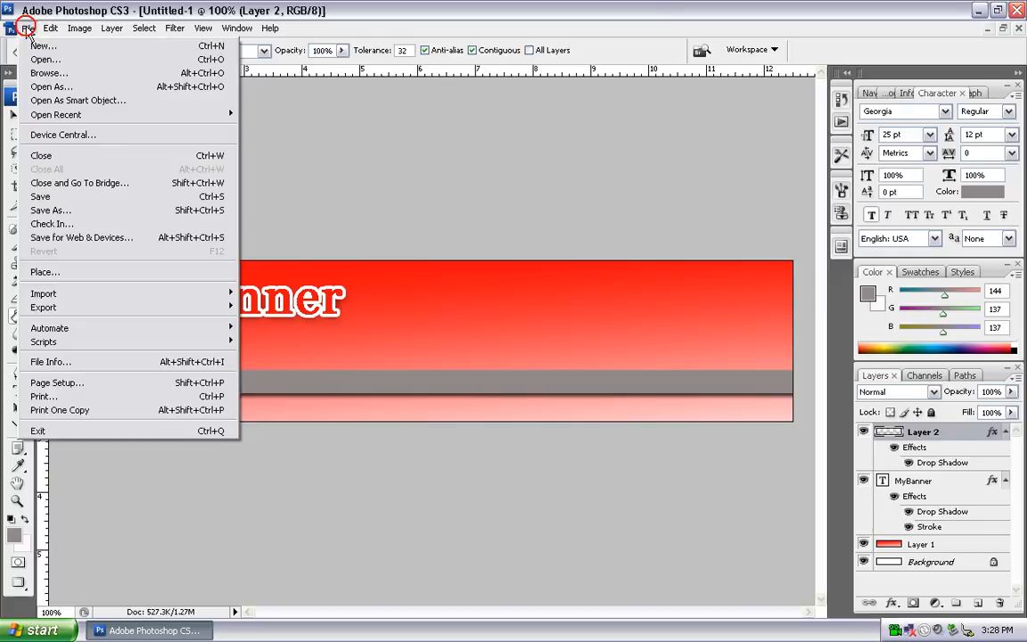
click(71, 209)
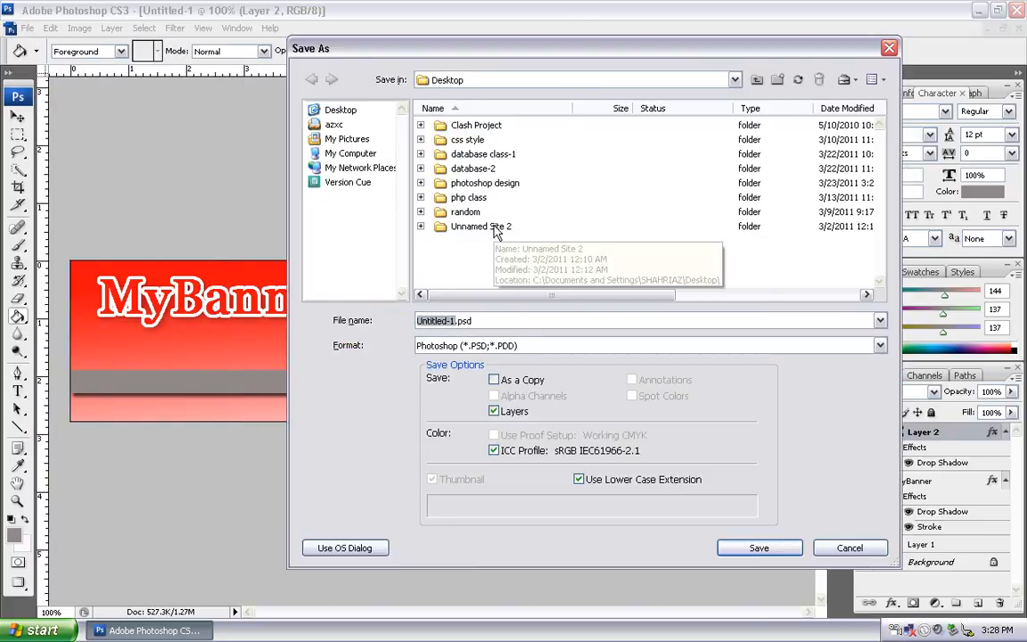
click(466, 183)
double_click(468, 184)
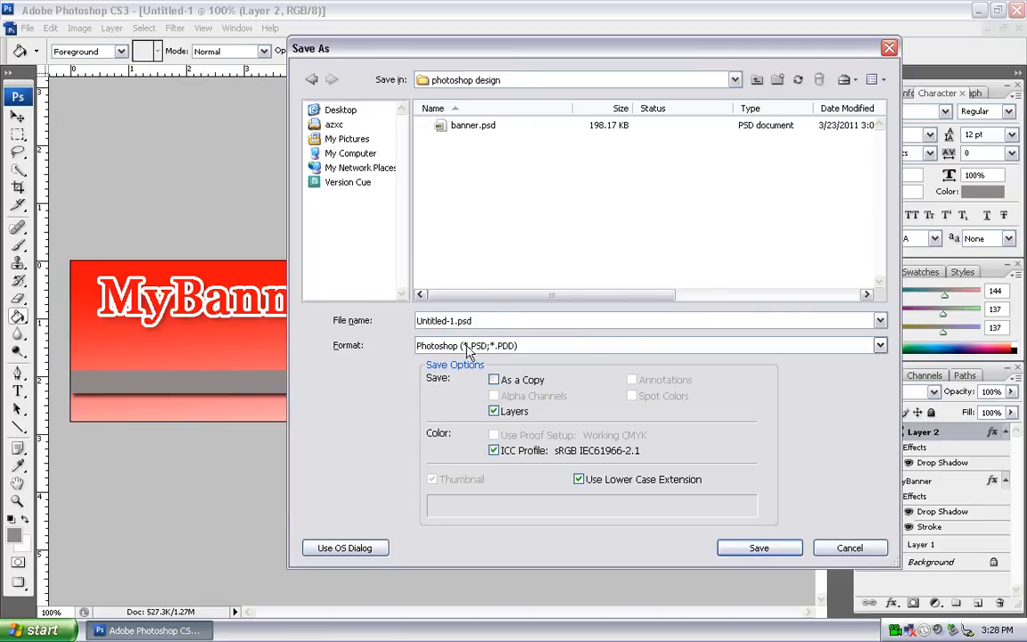
click(489, 320)
text(b)
click(742, 550)
click(692, 201)
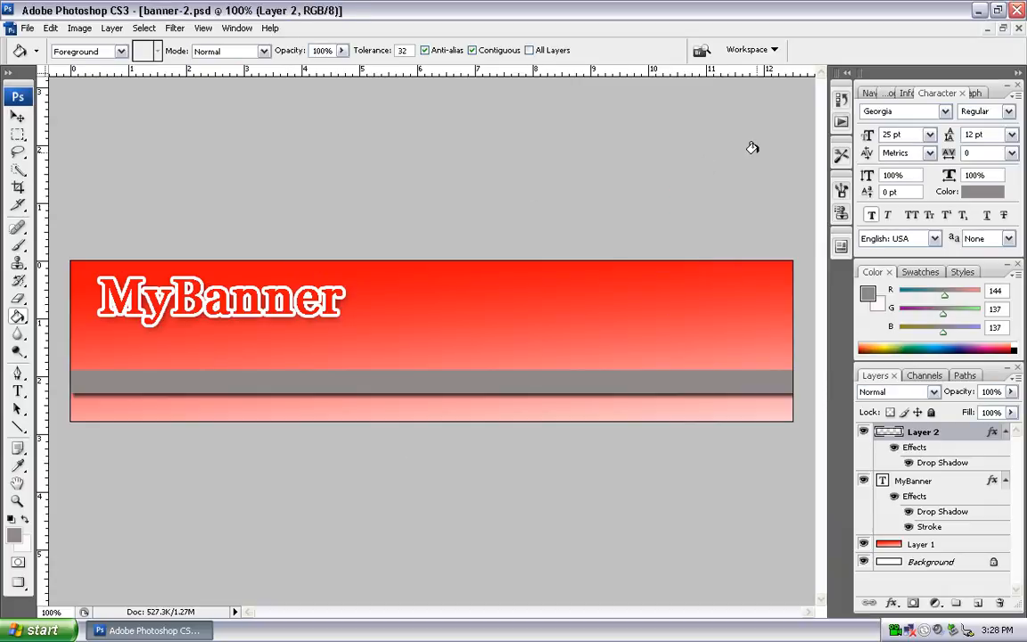
Switch to the photoshop design folder on the desktop and compare the previews of banner.jpg and banner-2.jpg
click(977, 10)
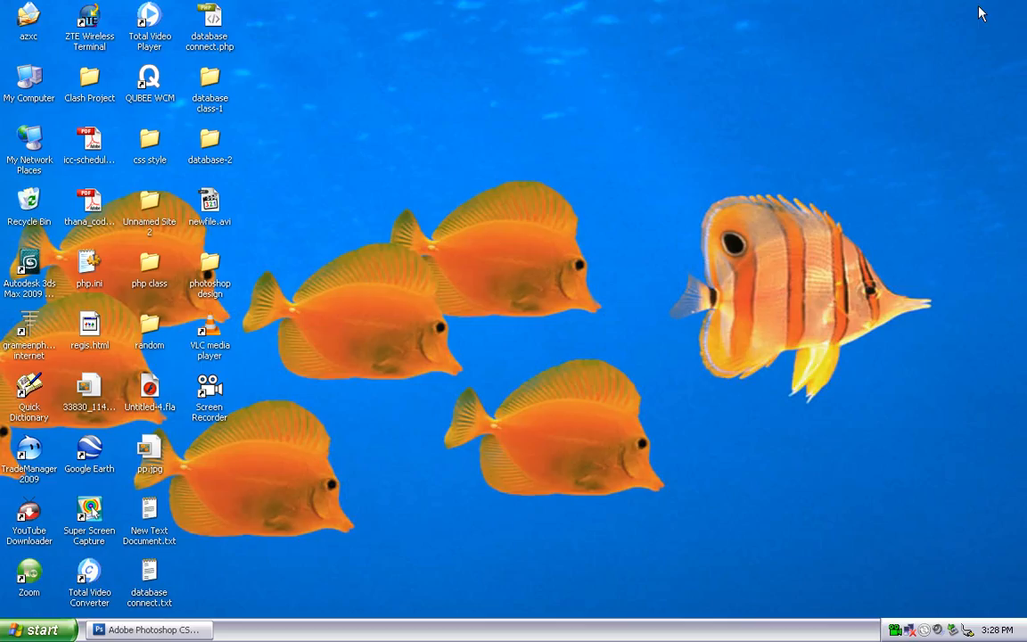
double_click(206, 261)
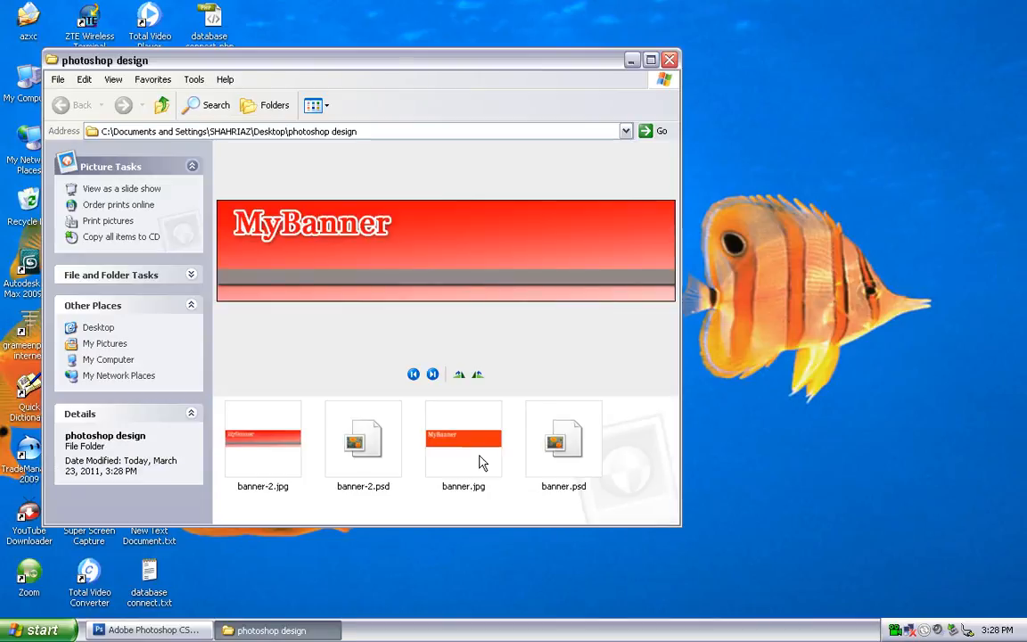
click(481, 459)
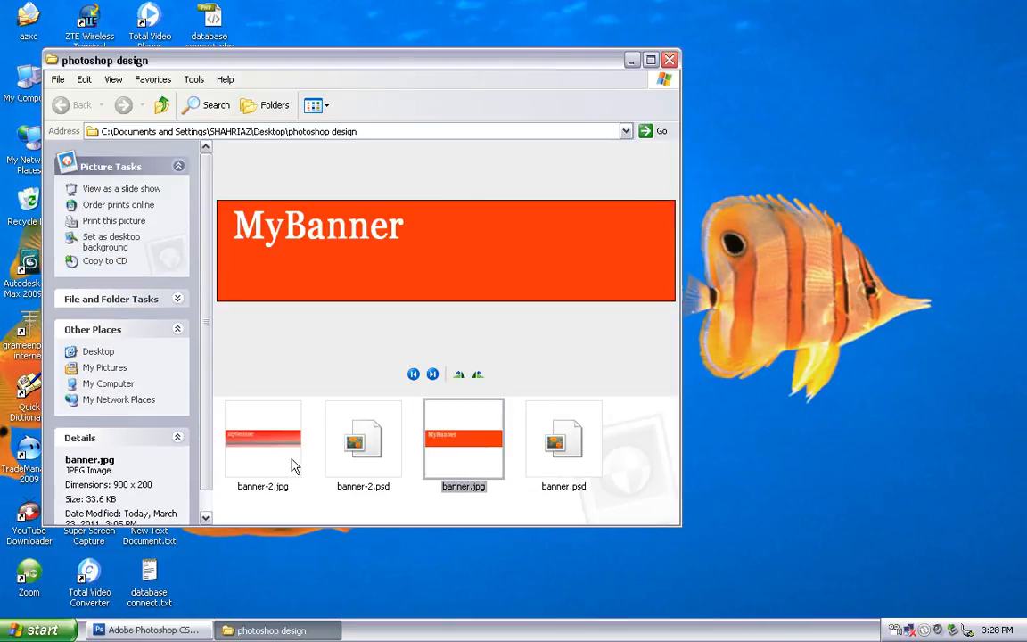
click(294, 466)
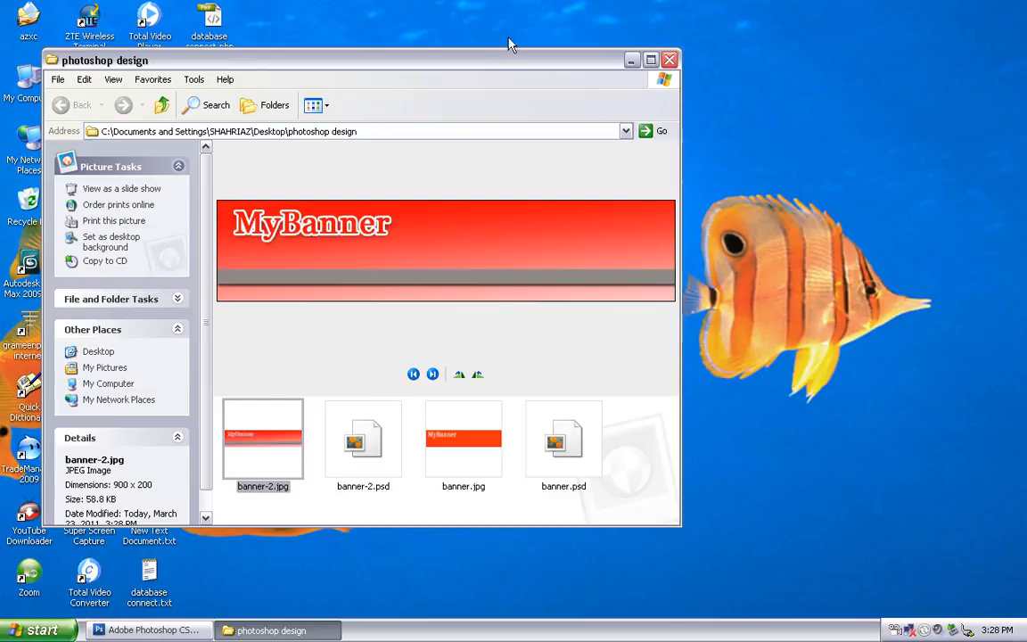
drag(498, 62, 627, 53)
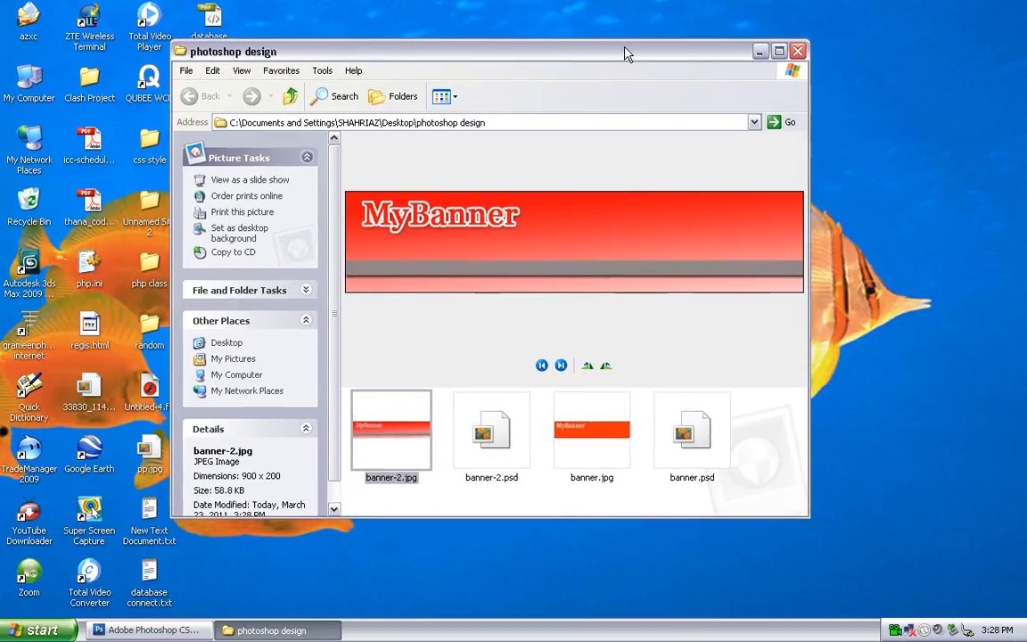